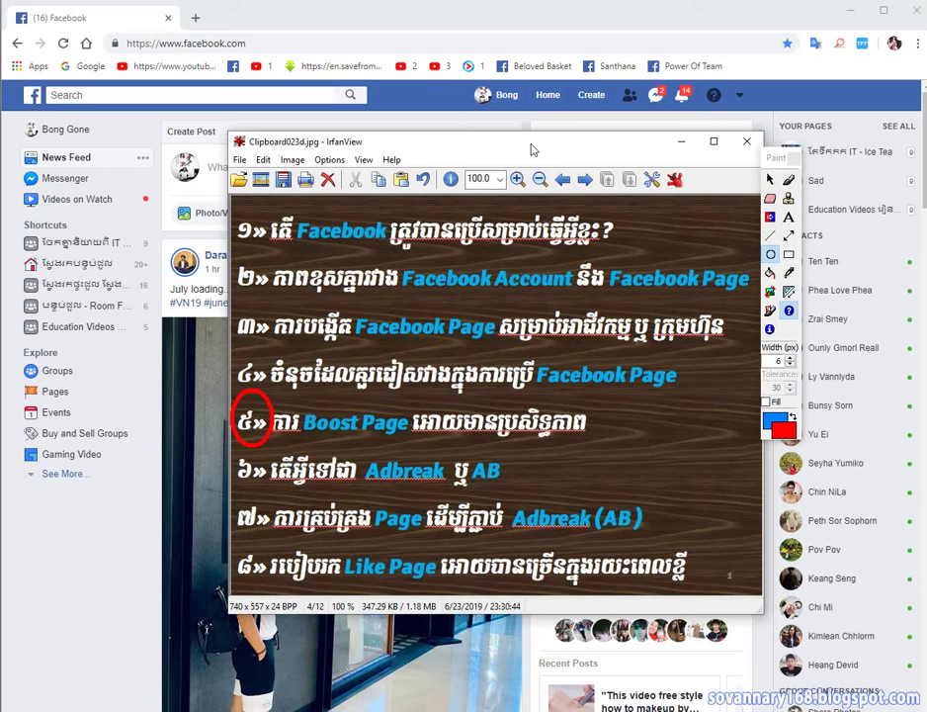
- Switch to Facebook in the browser and open the active ad account in Ads Manager
{"action": "left_click", "coordinate": [415, 98]}
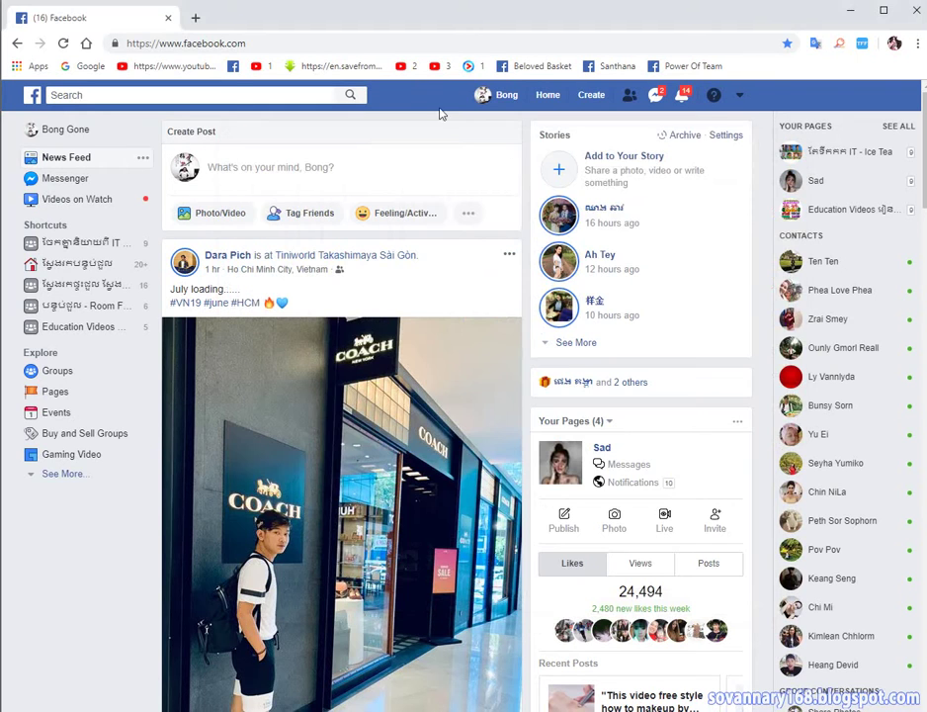
{"action": "left_click", "coordinate": [739, 96]}
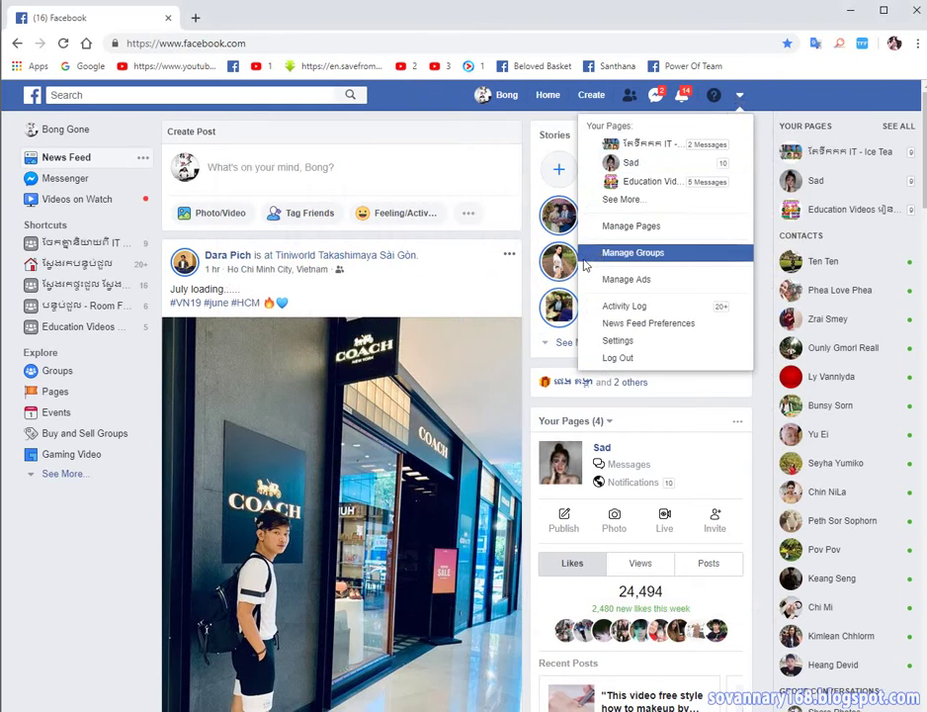
{"action": "left_click", "coordinate": [621, 280]}
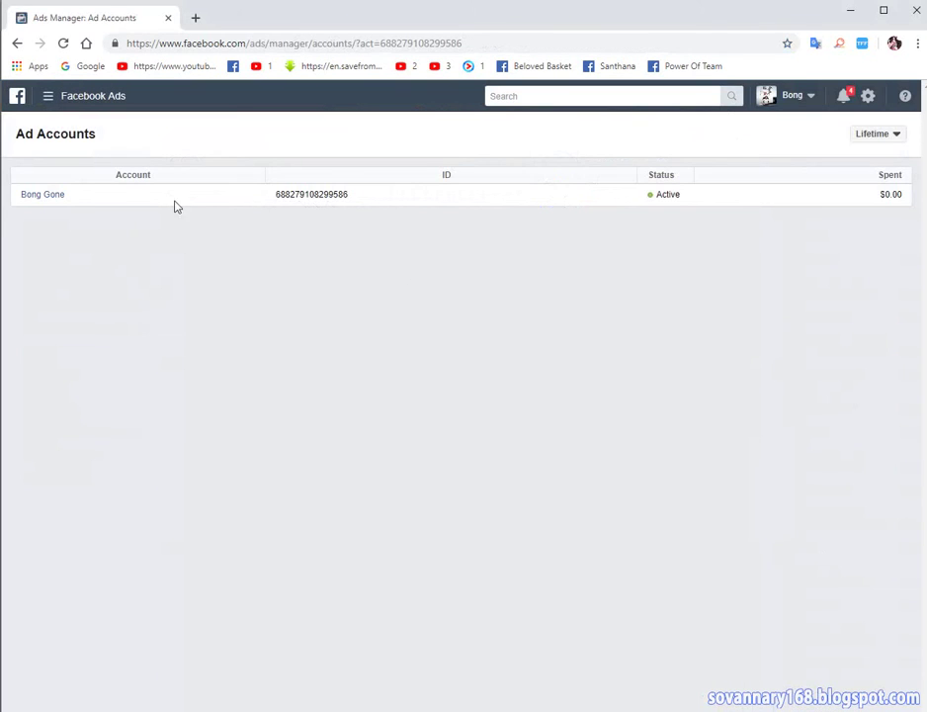
{"action": "left_click", "coordinate": [45, 198]}
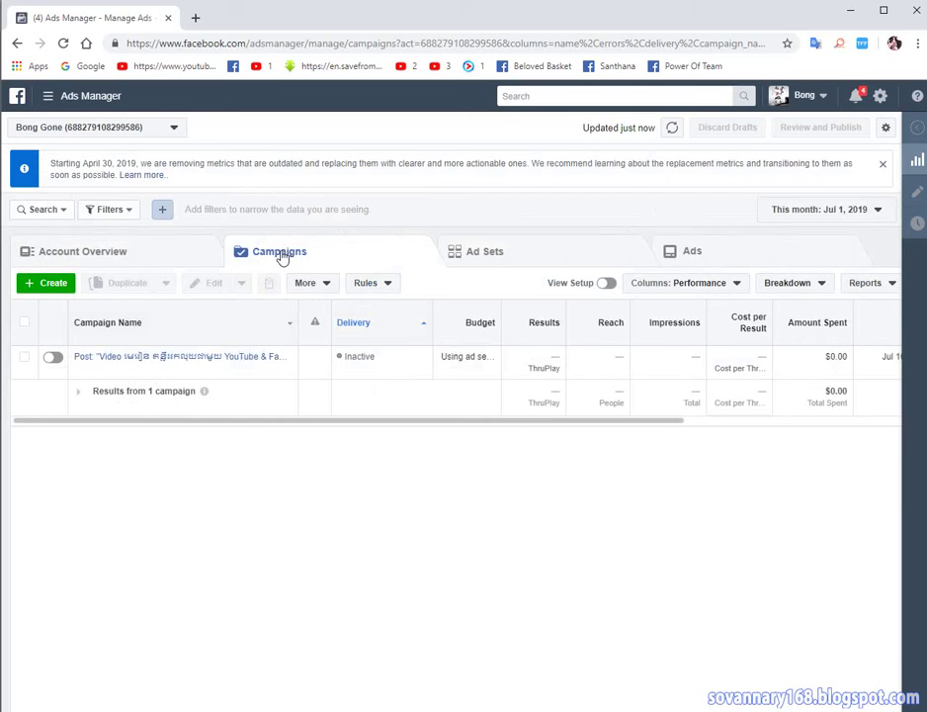
- Open the account's inactive video views campaign for editing and dismiss the Take Quick Actions tip
{"action": "left_click", "coordinate": [25, 324]}
{"action": "left_click", "coordinate": [207, 285]}
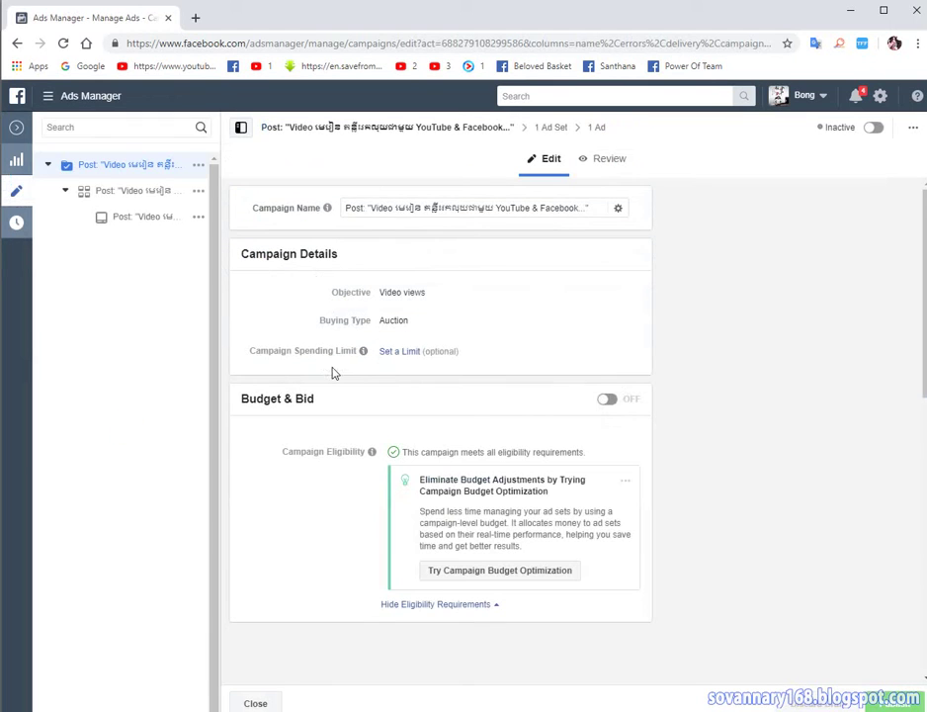
{"action": "left_click", "coordinate": [402, 210]}
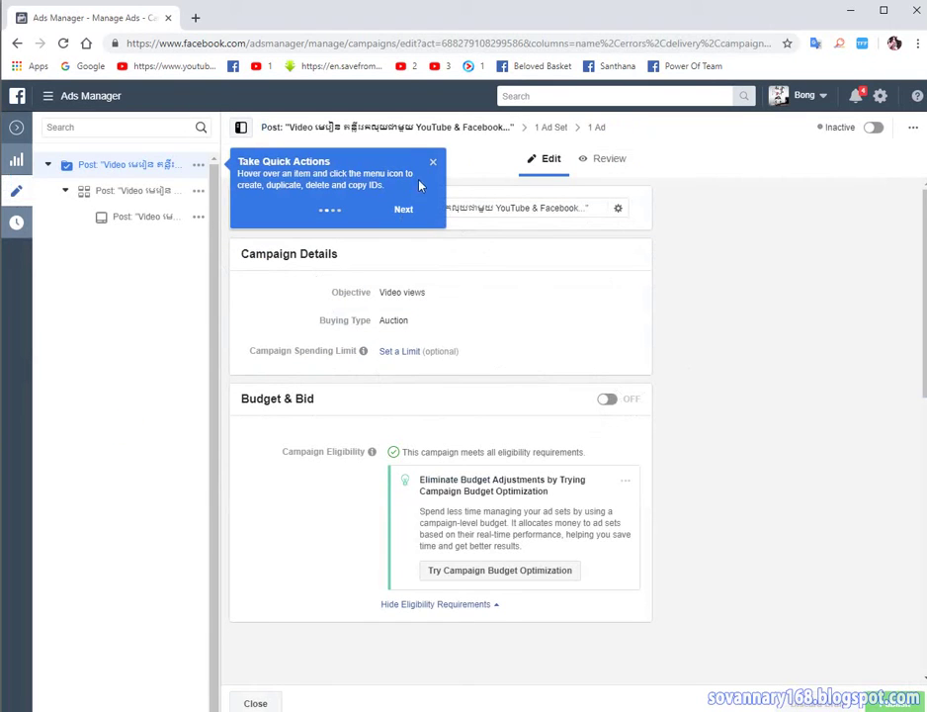
{"action": "left_click", "coordinate": [433, 166]}
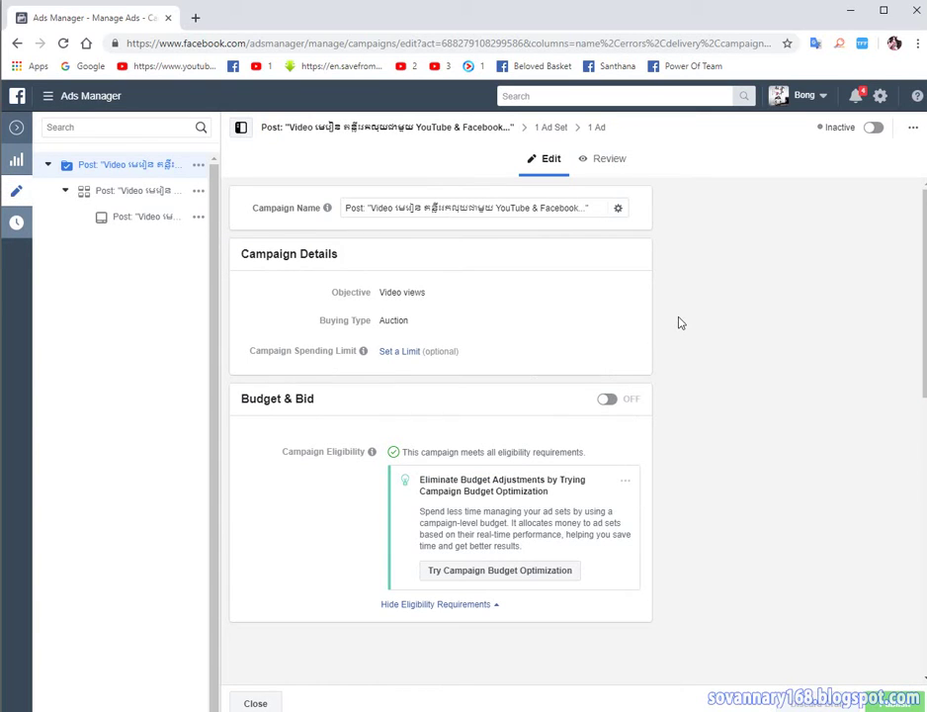
- Examine the campaign's name, campaign details and Budget & Bid settings, and glance at its ad set
{"action": "left_click", "coordinate": [456, 209]}
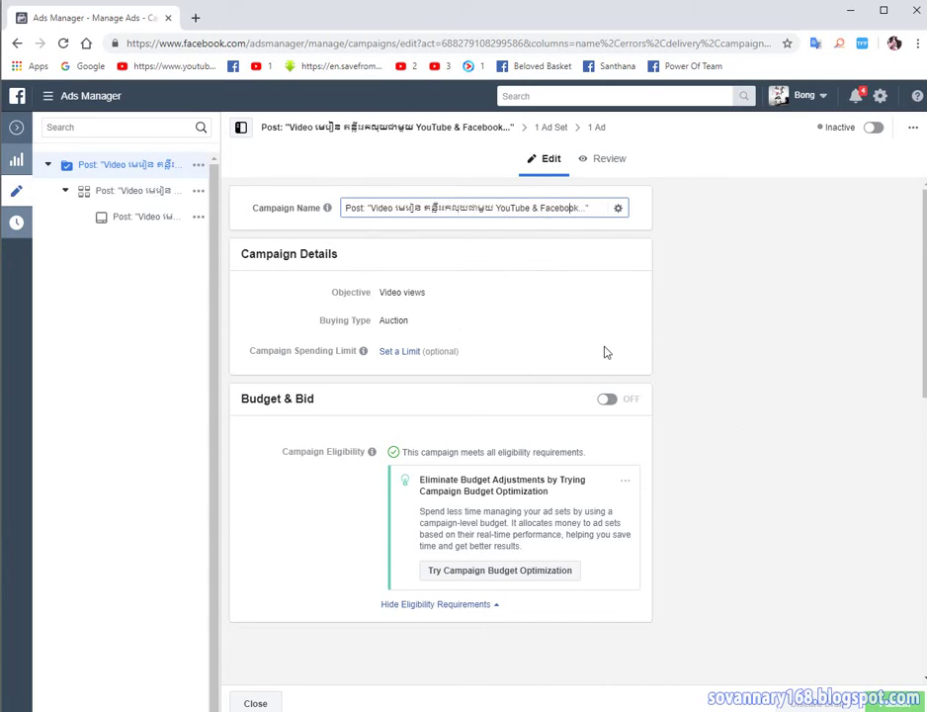
{"action": "scroll", "coordinate": [693, 394], "scroll_direction": "down", "scroll_amount": 3}
{"action": "scroll", "coordinate": [694, 397], "scroll_direction": "down", "scroll_amount": 3}
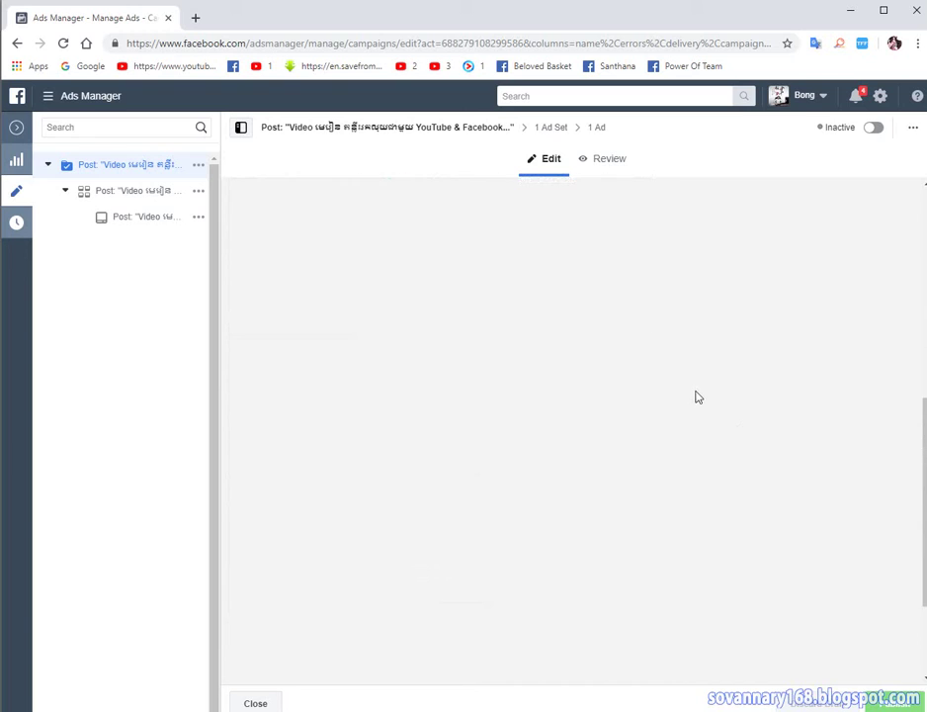
{"action": "scroll", "coordinate": [697, 396], "scroll_direction": "up", "scroll_amount": 5}
{"action": "scroll", "coordinate": [699, 397], "scroll_direction": "up", "scroll_amount": 1}
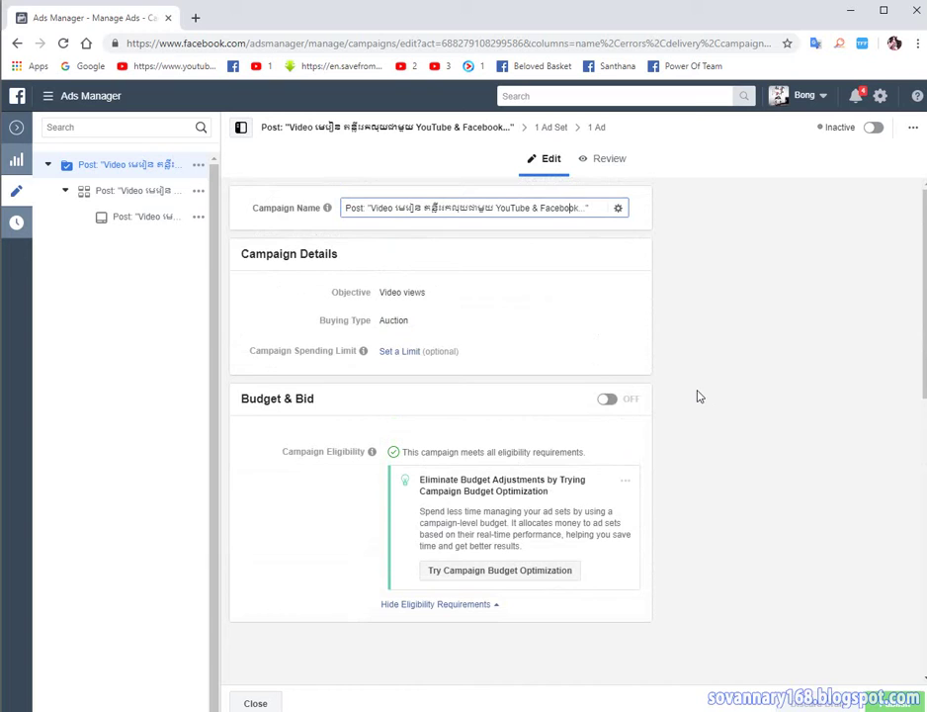
{"action": "scroll", "coordinate": [697, 397], "scroll_direction": "down", "scroll_amount": 1}
{"action": "scroll", "coordinate": [697, 396], "scroll_direction": "up", "scroll_amount": 1}
{"action": "scroll", "coordinate": [676, 333], "scroll_direction": "down", "scroll_amount": 1}
{"action": "scroll", "coordinate": [678, 335], "scroll_direction": "up", "scroll_amount": 1}
{"action": "scroll", "coordinate": [581, 341], "scroll_direction": "down", "scroll_amount": 3}
{"action": "scroll", "coordinate": [584, 343], "scroll_direction": "up", "scroll_amount": 3}
{"action": "left_click", "coordinate": [125, 193]}
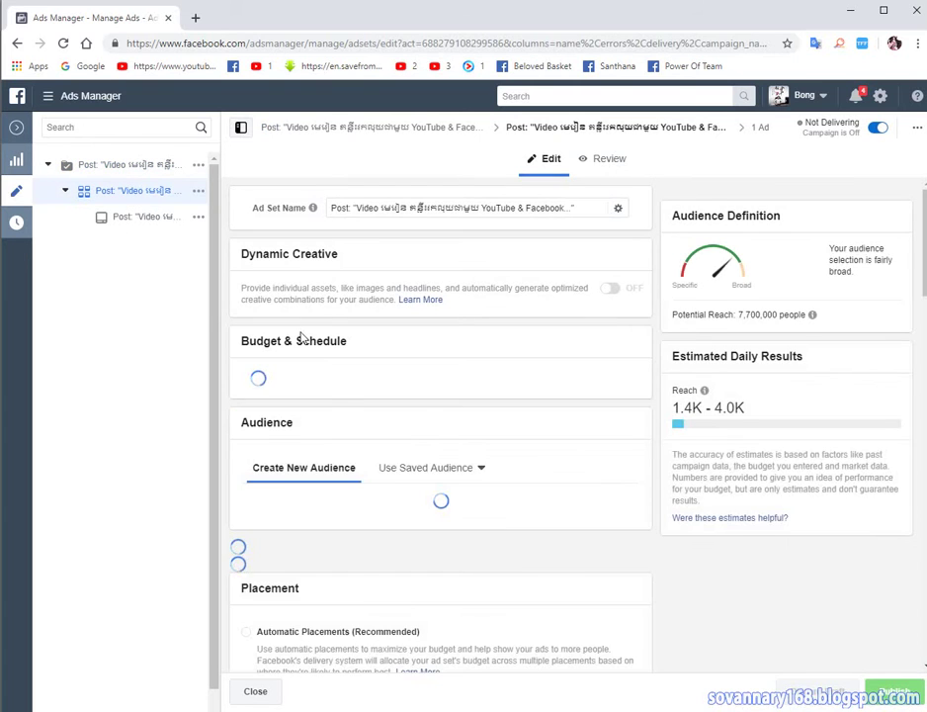
{"action": "left_click", "coordinate": [113, 168]}
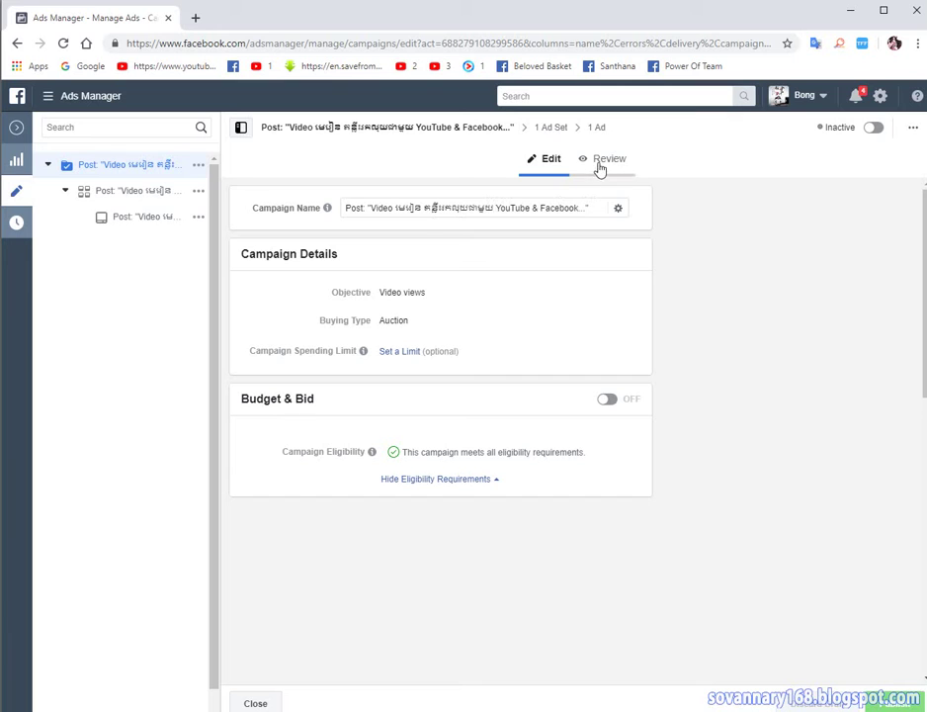
- Set the ad set's lifetime budget to $25.00 and acknowledge the notice about unpublished edits
{"action": "left_click", "coordinate": [129, 192]}
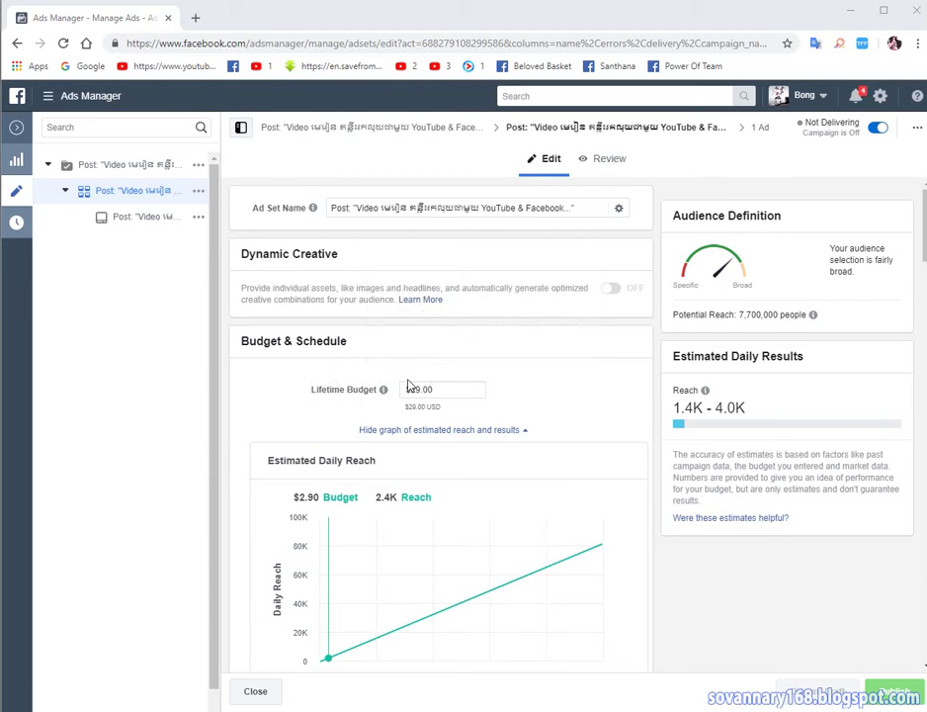
{"action": "scroll", "coordinate": [409, 385], "scroll_direction": "down", "scroll_amount": 1}
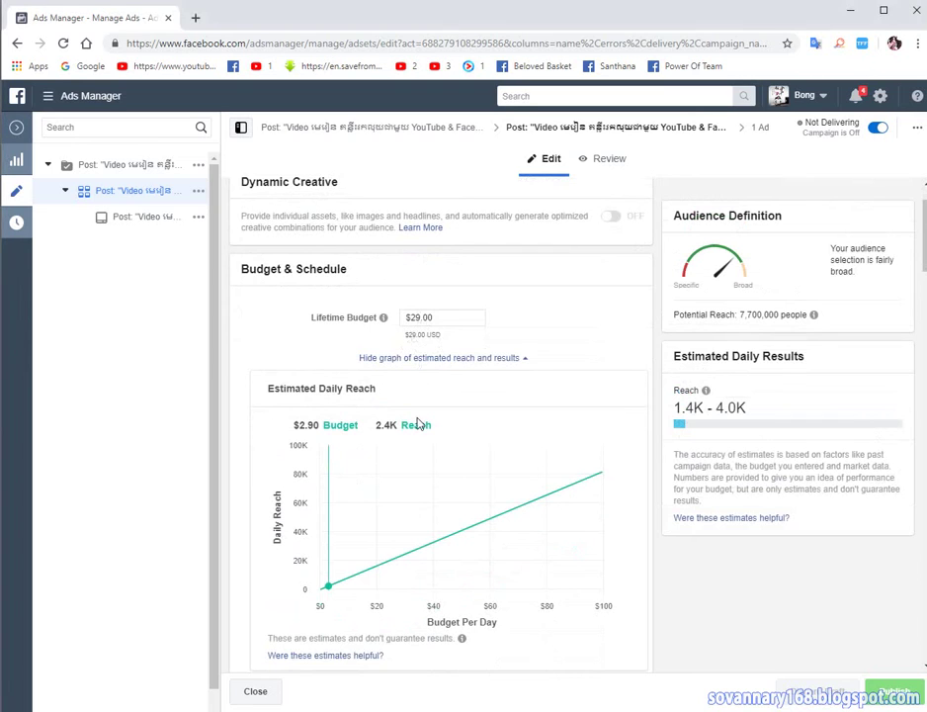
{"action": "left_click", "coordinate": [426, 318]}
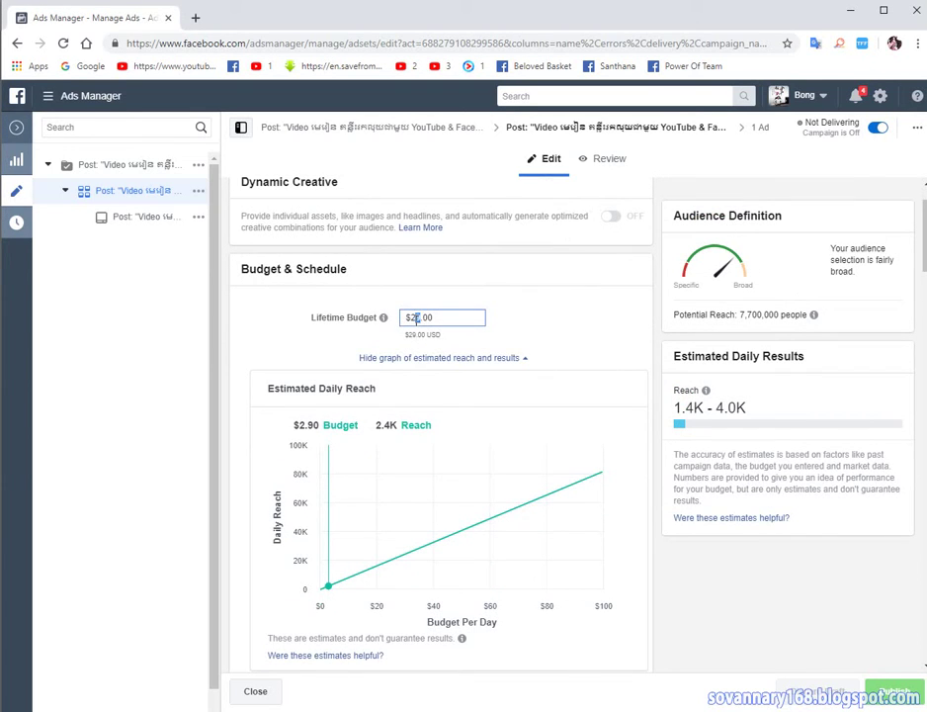
{"action": "left_click", "coordinate": [423, 391]}
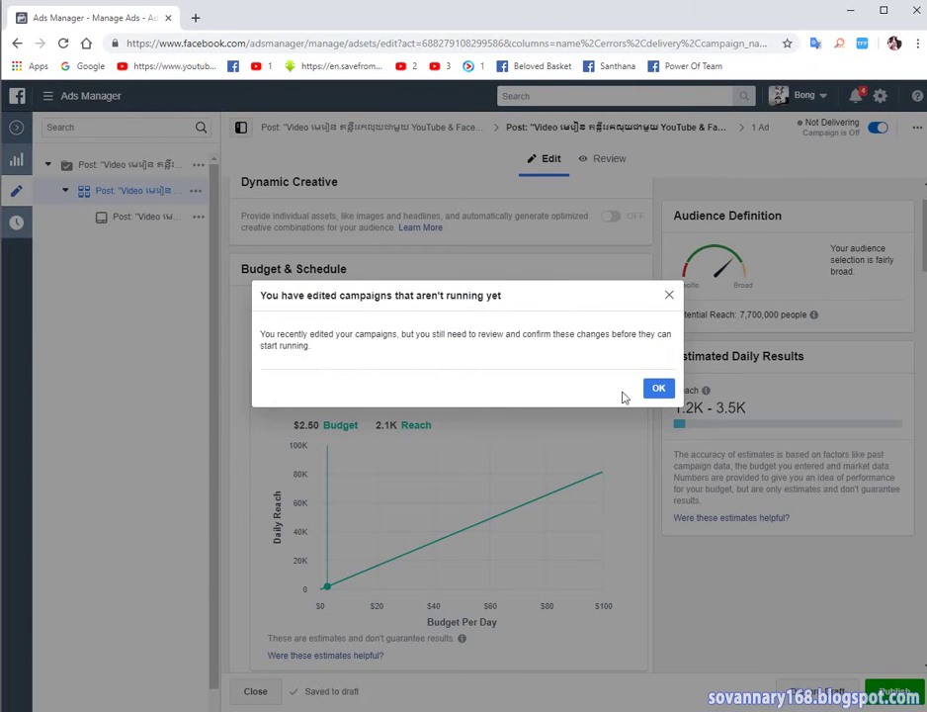
{"action": "left_click", "coordinate": [656, 390]}
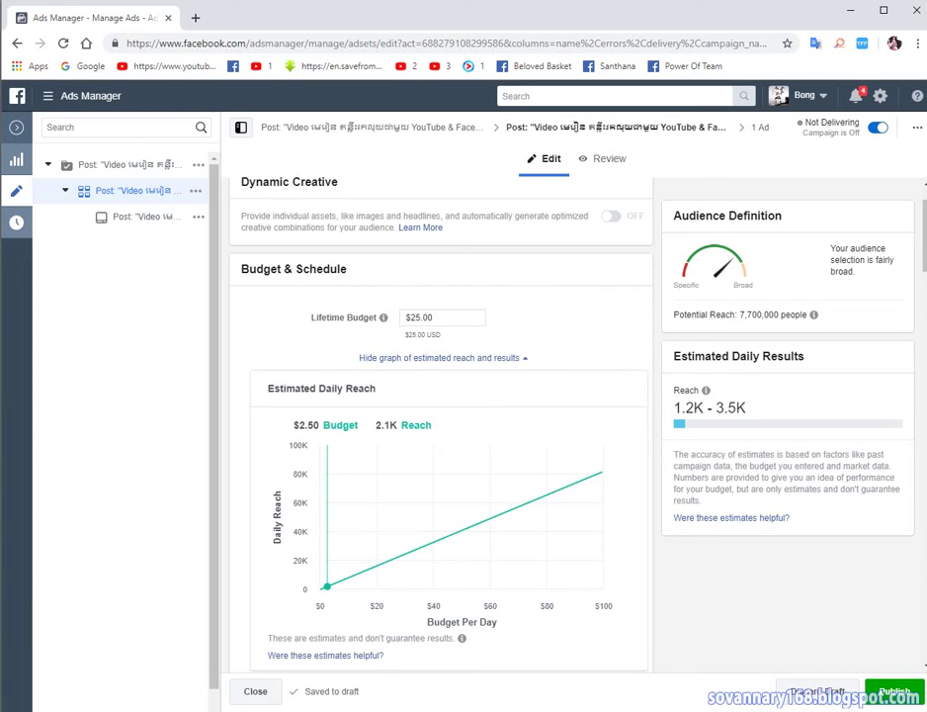
- Review the graph of estimated reach and results, then hide it to see the ad set's schedule dates
{"action": "mouse_move", "coordinate": [384, 317]}
{"action": "left_click", "coordinate": [524, 362]}
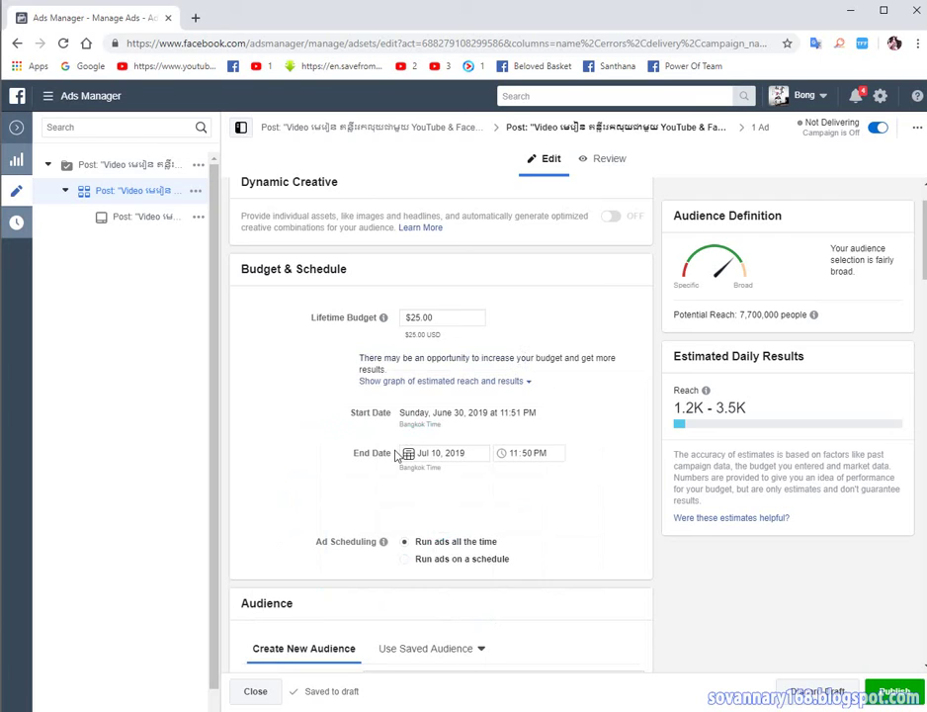
{"action": "left_click", "coordinate": [405, 381]}
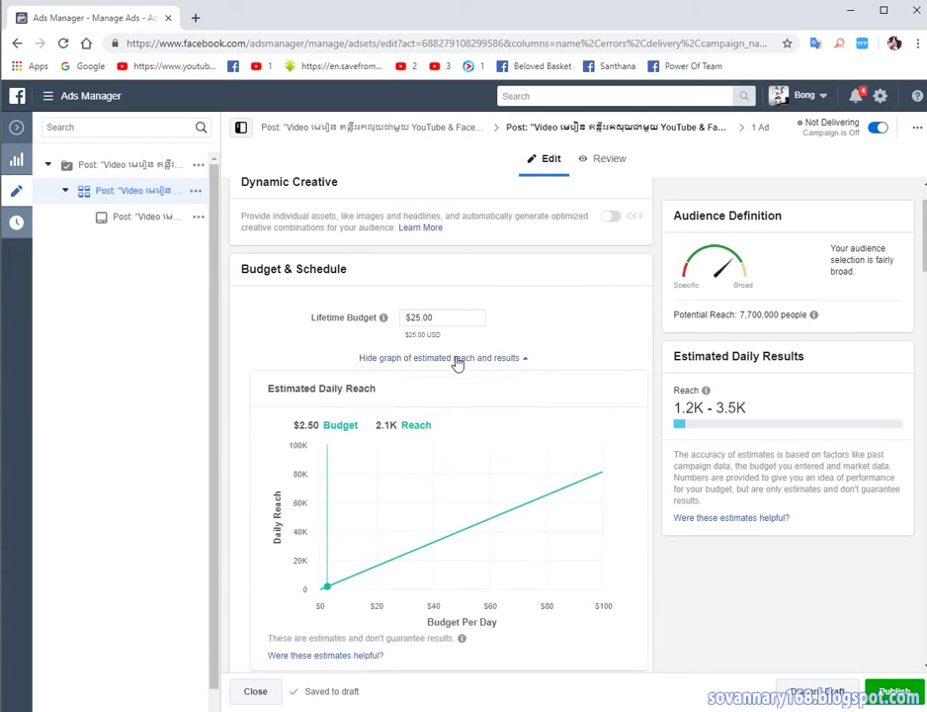
{"action": "left_click", "coordinate": [465, 358]}
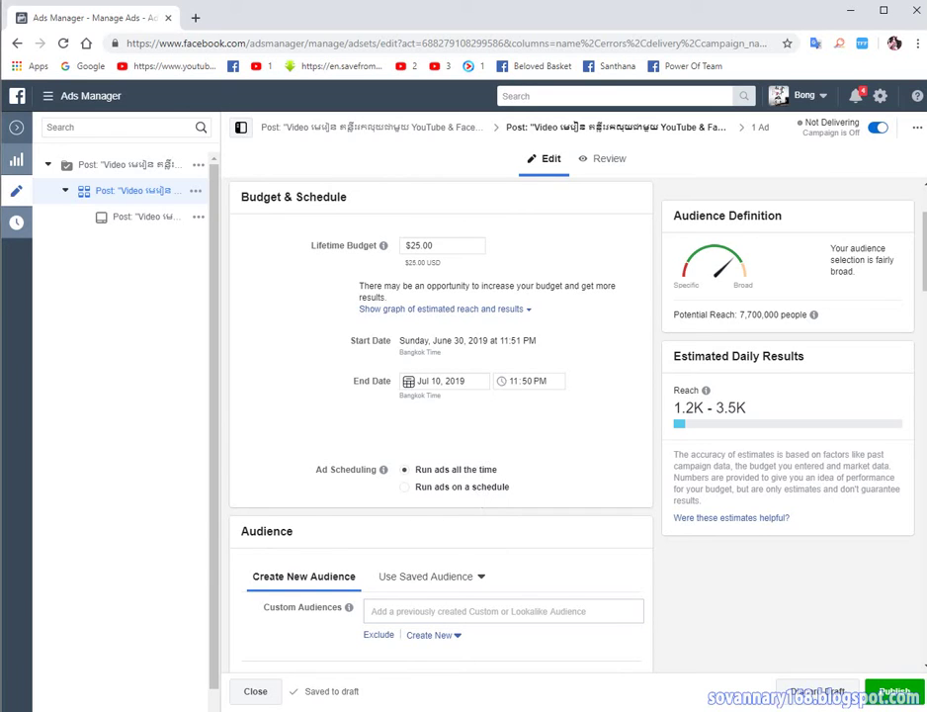
{"action": "left_click", "coordinate": [409, 447]}
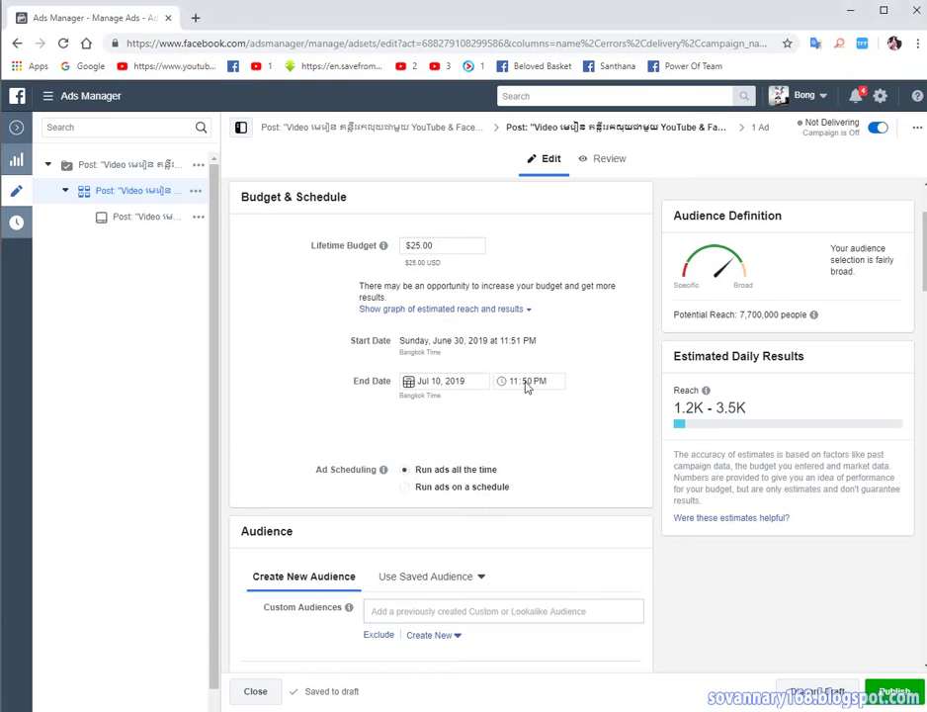
- Limit the ad set's audience gender to Men and dismiss the draft notice and the lookalike audience tip
{"action": "scroll", "coordinate": [565, 367], "scroll_direction": "down", "scroll_amount": 3}
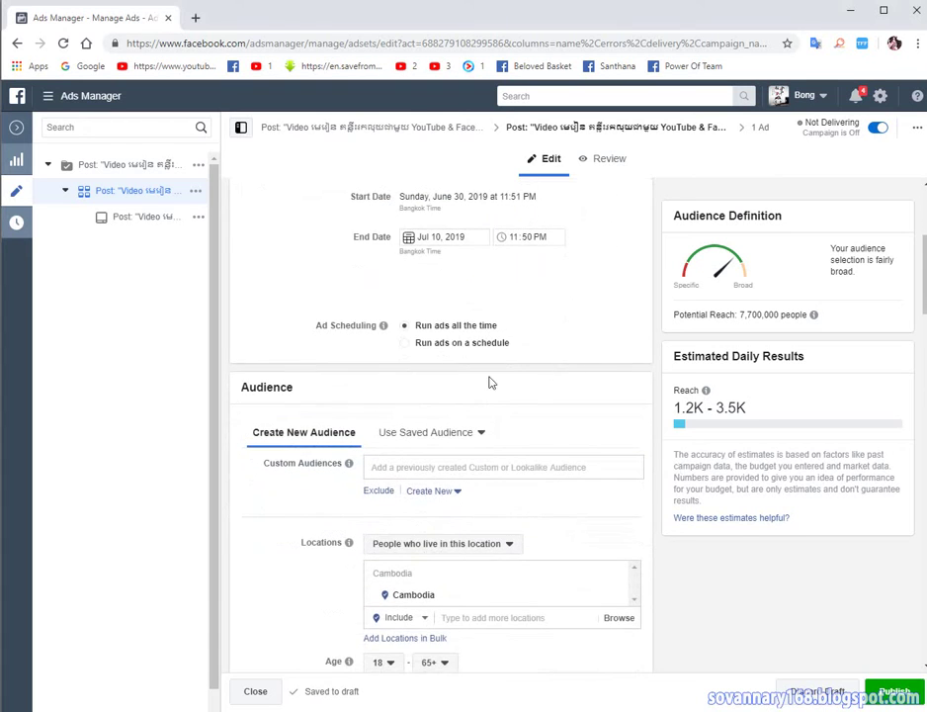
{"action": "scroll", "coordinate": [419, 408], "scroll_direction": "down", "scroll_amount": 3}
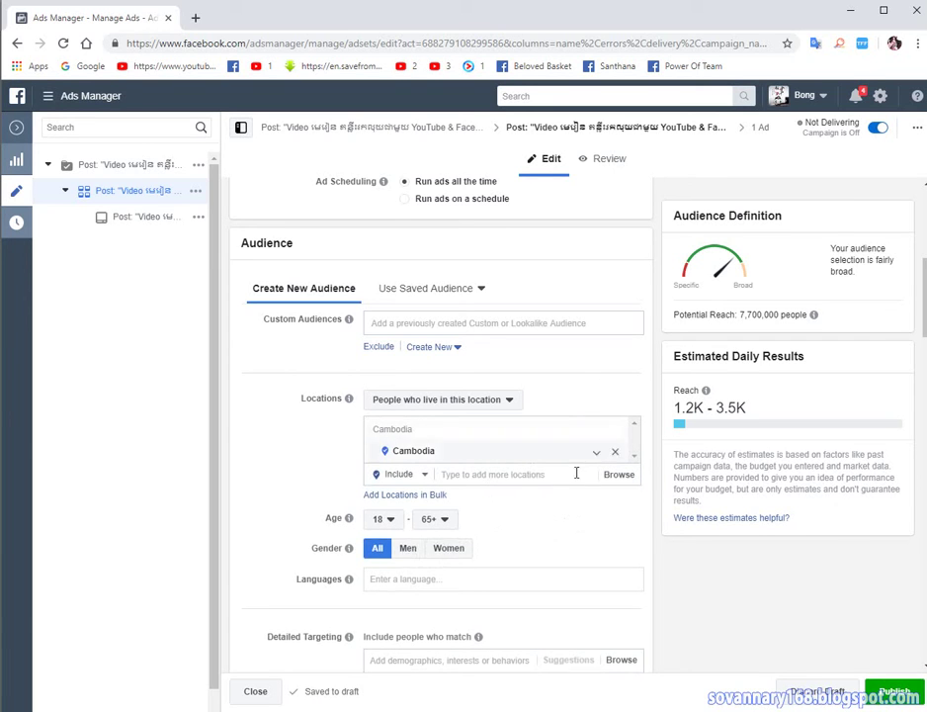
{"action": "left_click", "coordinate": [407, 548]}
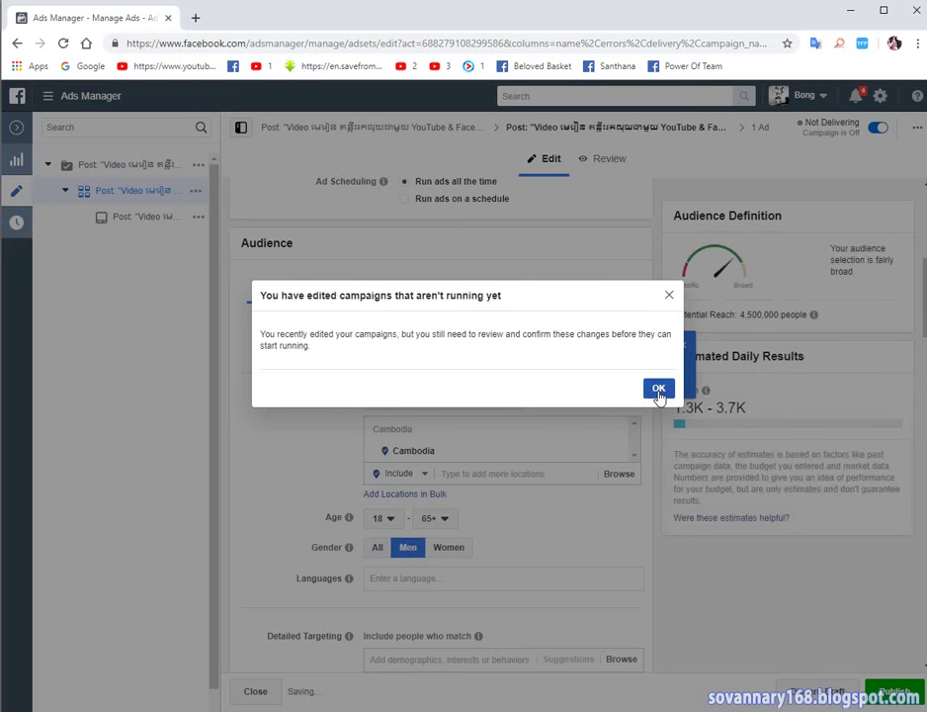
{"action": "left_click", "coordinate": [658, 390]}
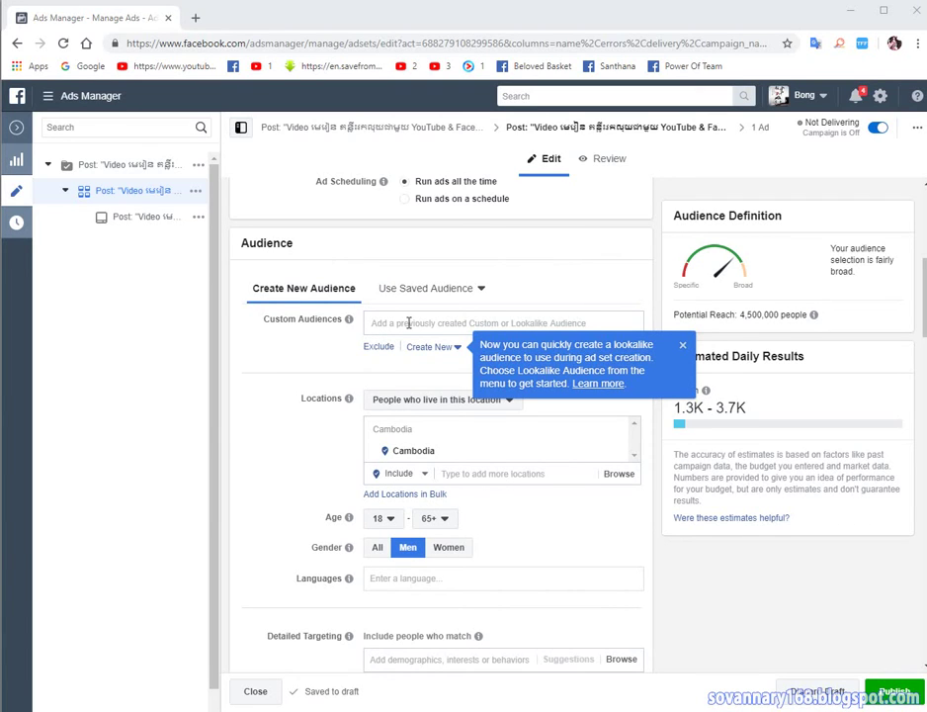
{"action": "mouse_move", "coordinate": [346, 396]}
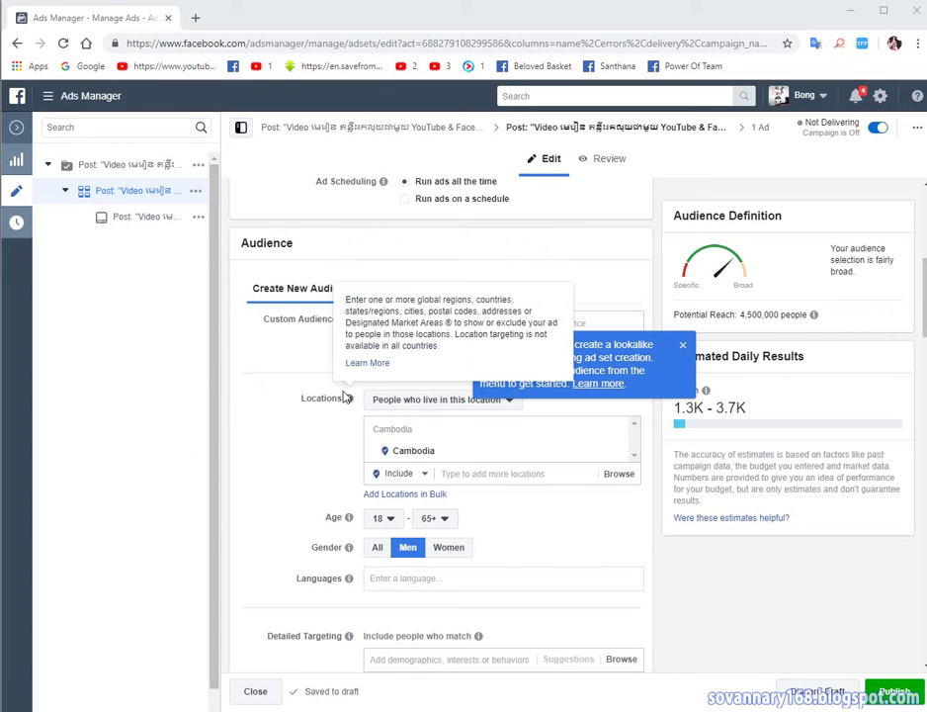
{"action": "left_click", "coordinate": [682, 345]}
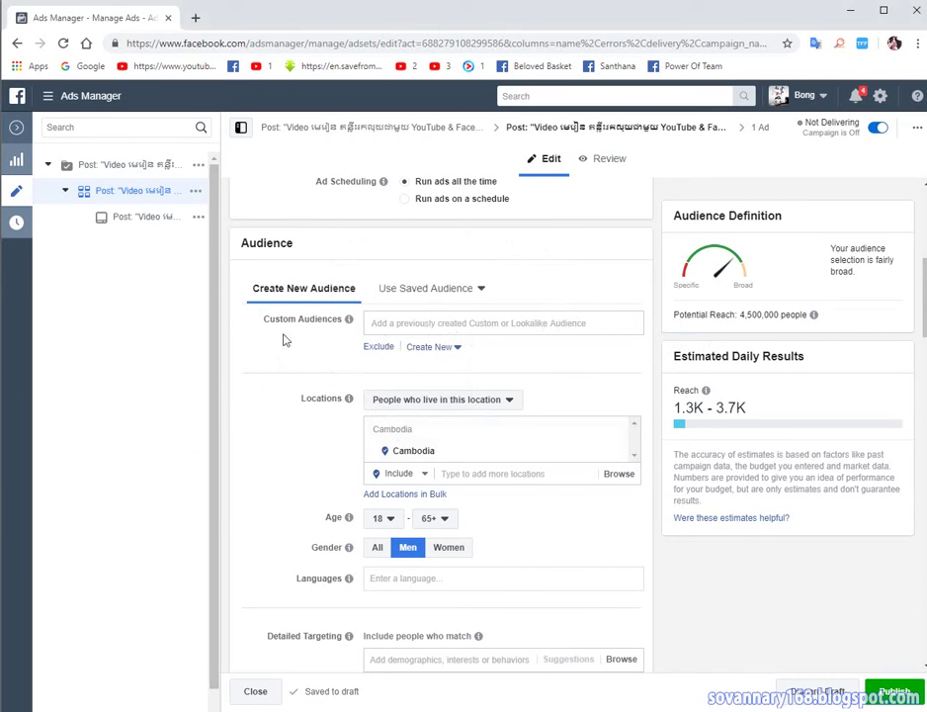
- Compare the estimated daily reach by switching the audience gender to All and back to Men
{"action": "scroll", "coordinate": [376, 348], "scroll_direction": "down", "scroll_amount": 1}
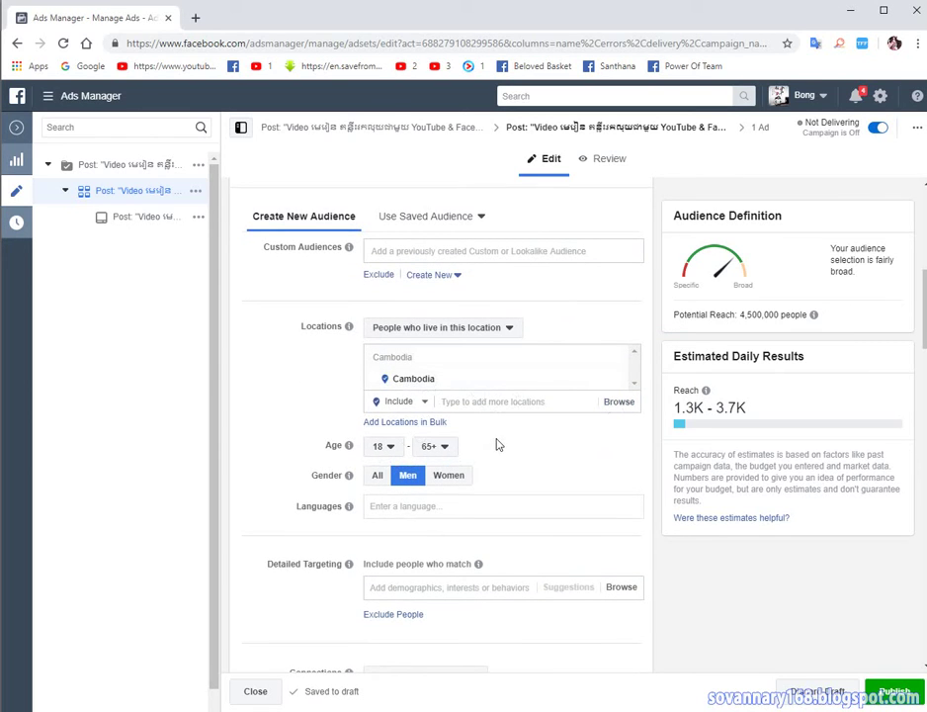
{"action": "scroll", "coordinate": [422, 438], "scroll_direction": "down", "scroll_amount": 1}
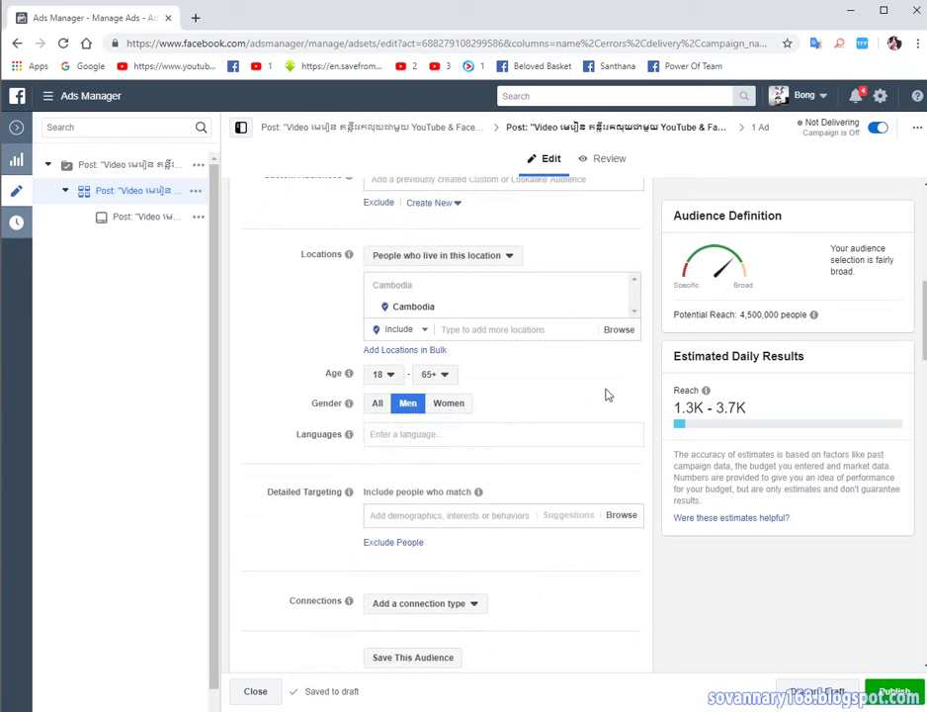
{"action": "left_click", "coordinate": [377, 403]}
{"action": "left_click", "coordinate": [656, 392]}
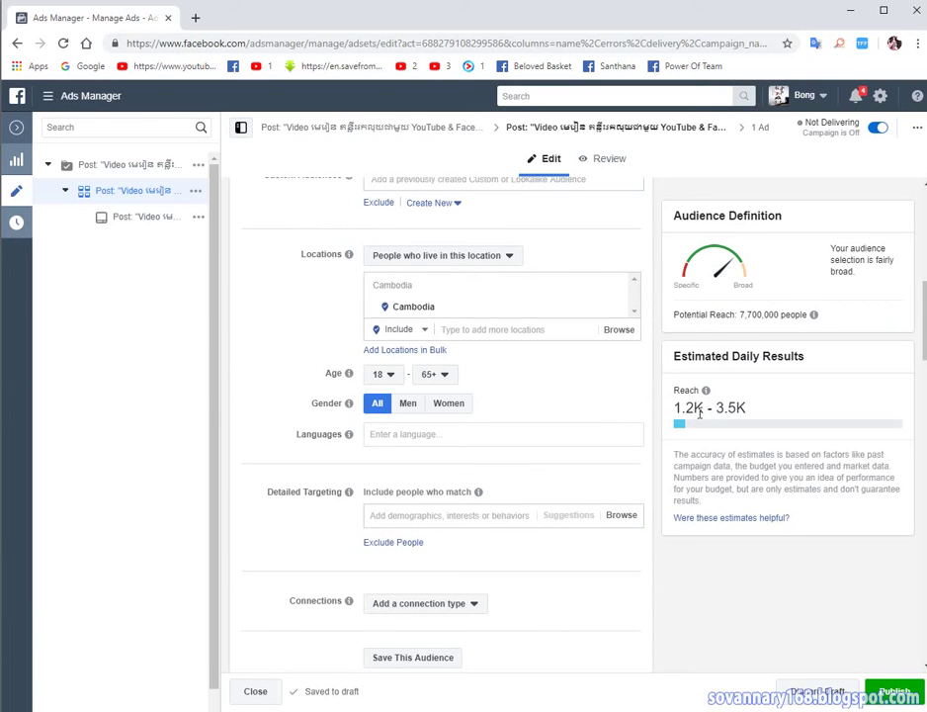
{"action": "left_click", "coordinate": [408, 410]}
{"action": "left_click", "coordinate": [658, 387]}
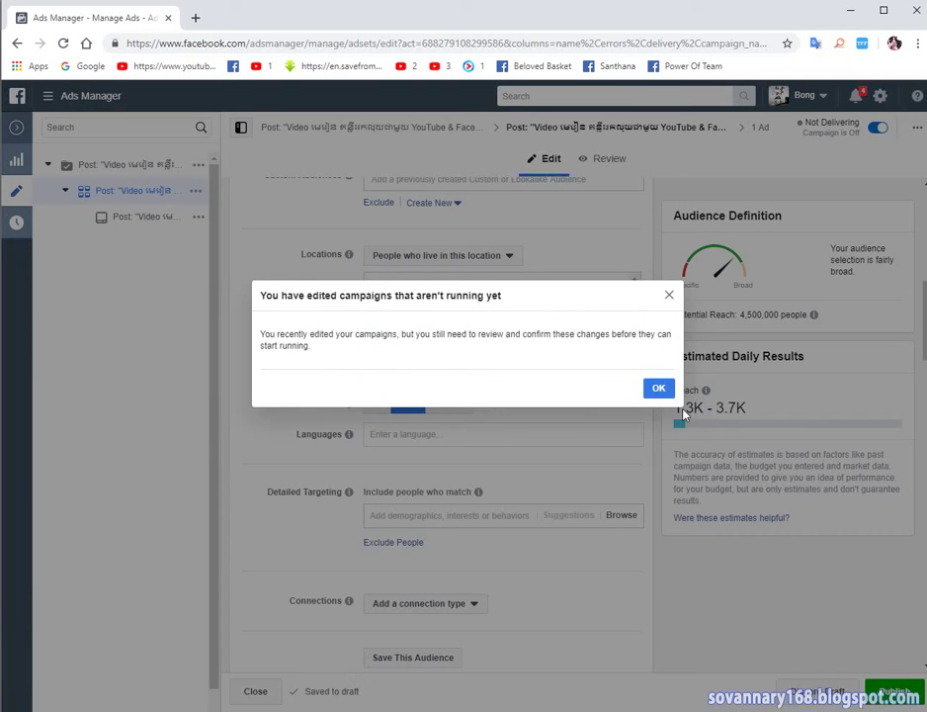
{"action": "left_click", "coordinate": [664, 393]}
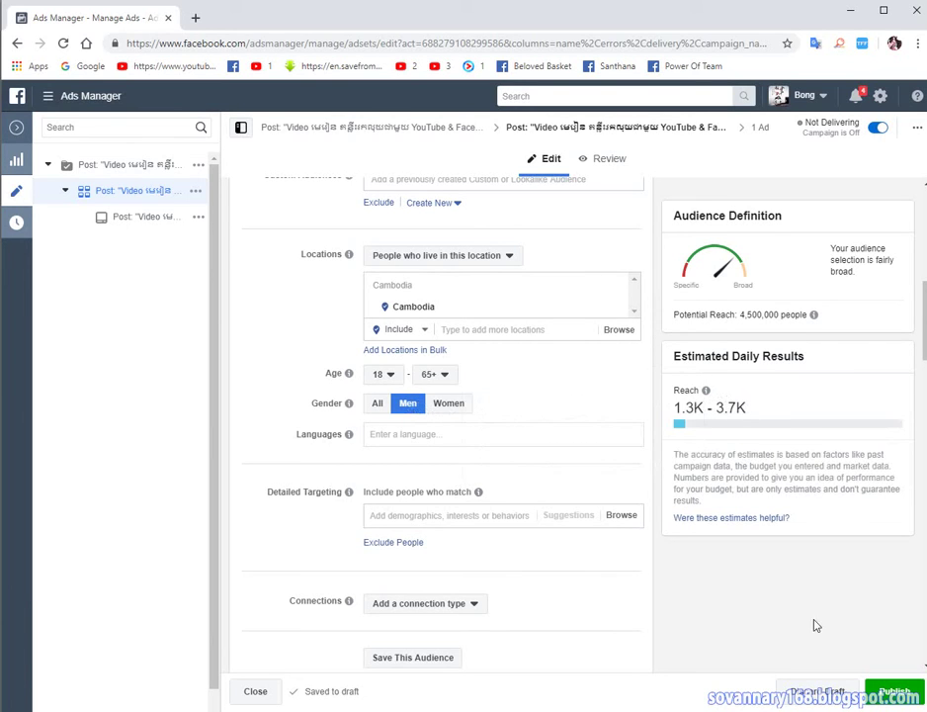
- Review the ad set's detailed targeting, connections and Placement section, including the in-stream tip, device setting and Feeds and Stories placements
{"action": "scroll", "coordinate": [578, 494], "scroll_direction": "down", "scroll_amount": 1}
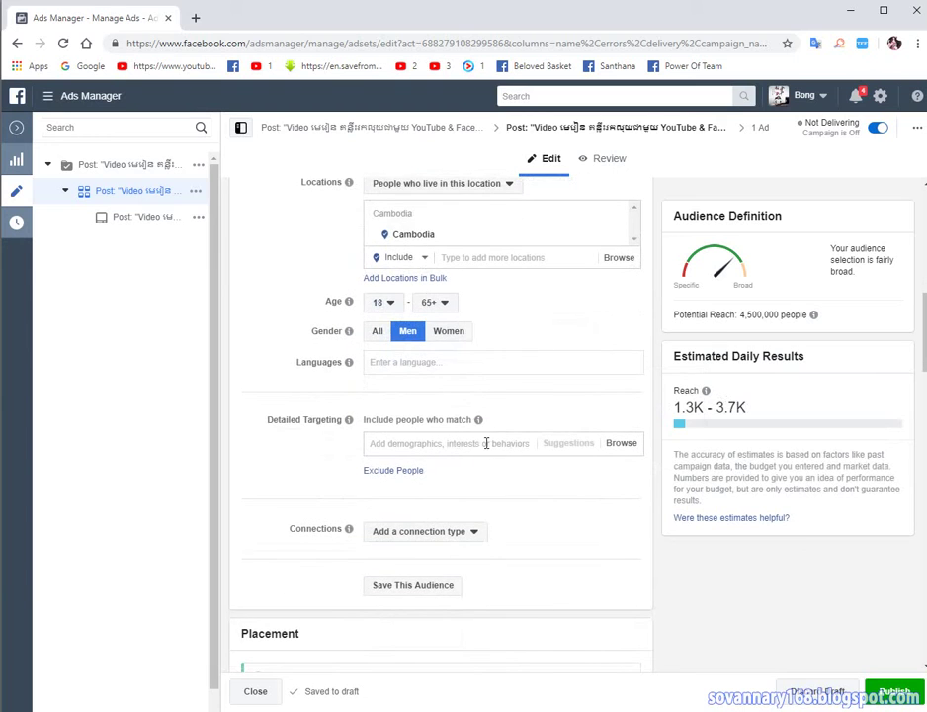
{"action": "scroll", "coordinate": [492, 406], "scroll_direction": "down", "scroll_amount": 3}
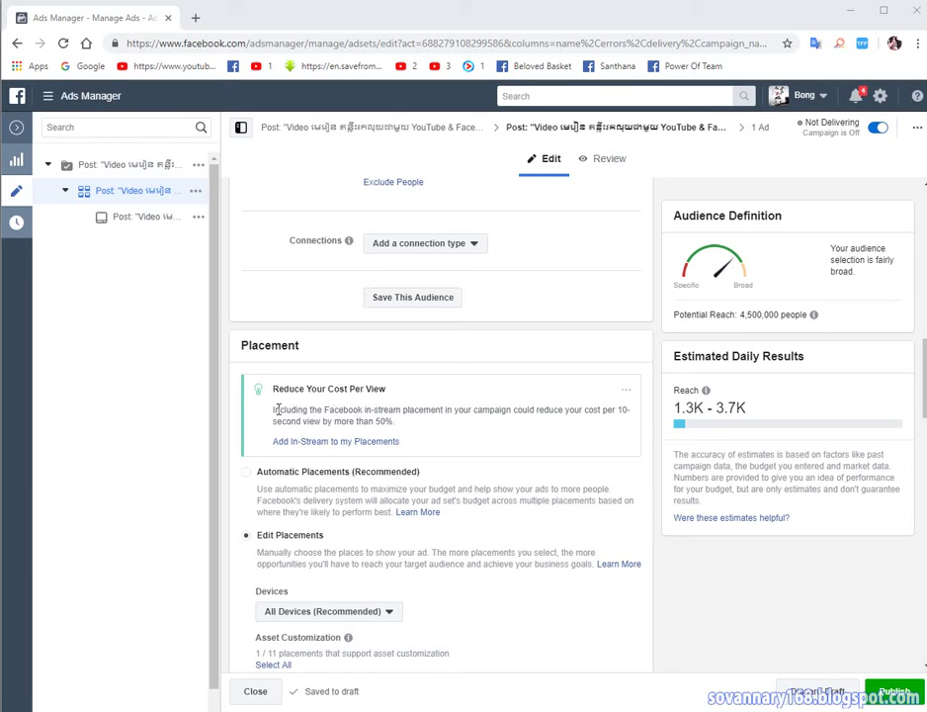
{"action": "scroll", "coordinate": [477, 405], "scroll_direction": "down", "scroll_amount": 1}
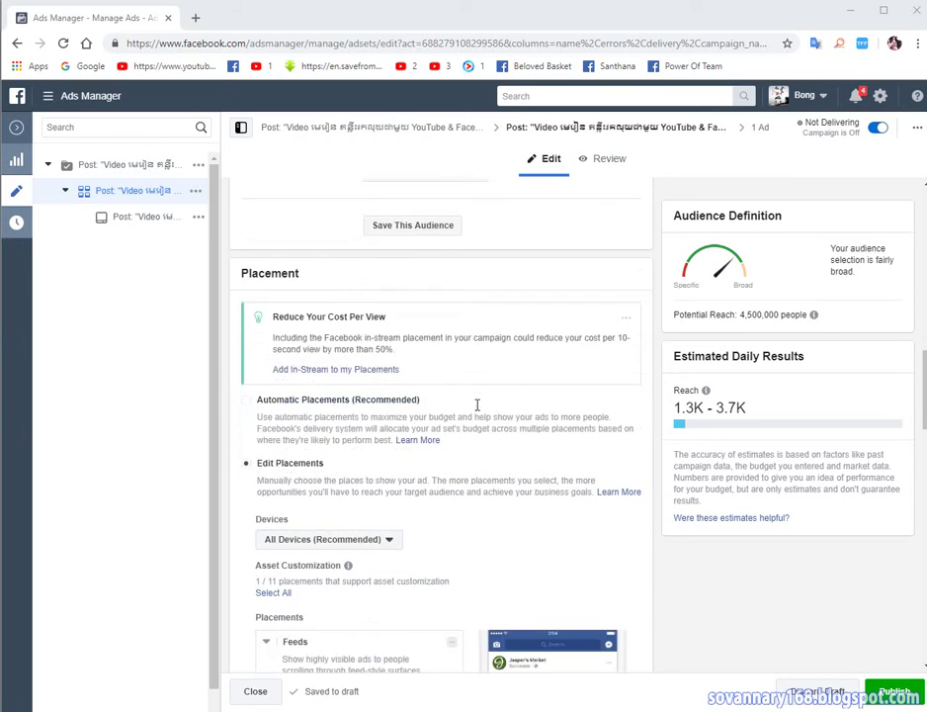
{"action": "scroll", "coordinate": [478, 406], "scroll_direction": "down", "scroll_amount": 1}
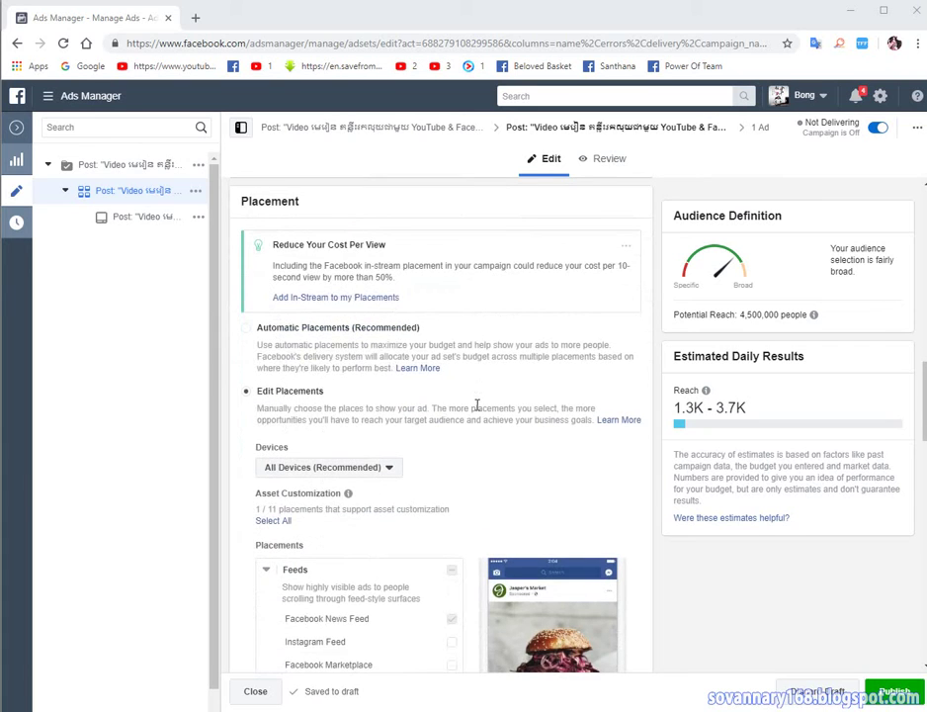
{"action": "scroll", "coordinate": [354, 417], "scroll_direction": "up", "scroll_amount": 1}
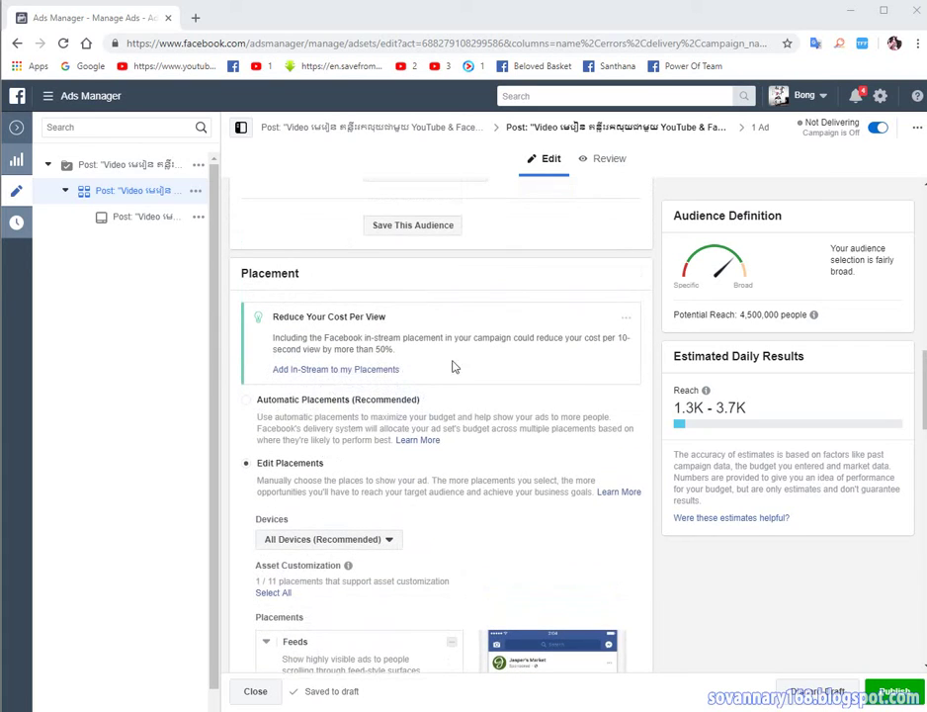
{"action": "scroll", "coordinate": [441, 391], "scroll_direction": "down", "scroll_amount": 1}
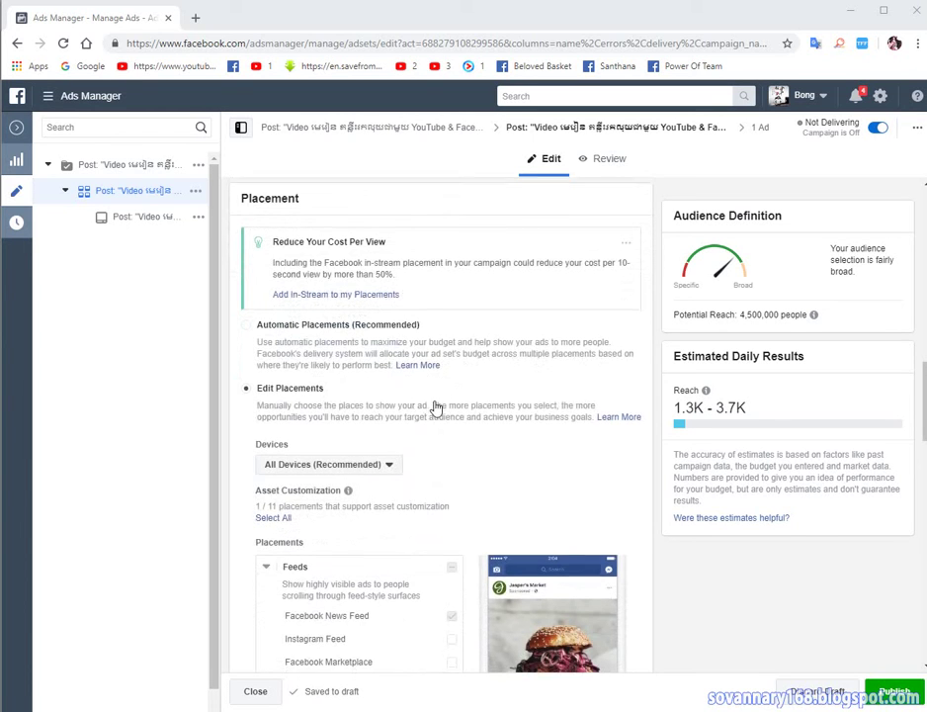
{"action": "scroll", "coordinate": [436, 407], "scroll_direction": "down", "scroll_amount": 1}
{"action": "scroll", "coordinate": [436, 407], "scroll_direction": "down", "scroll_amount": 2}
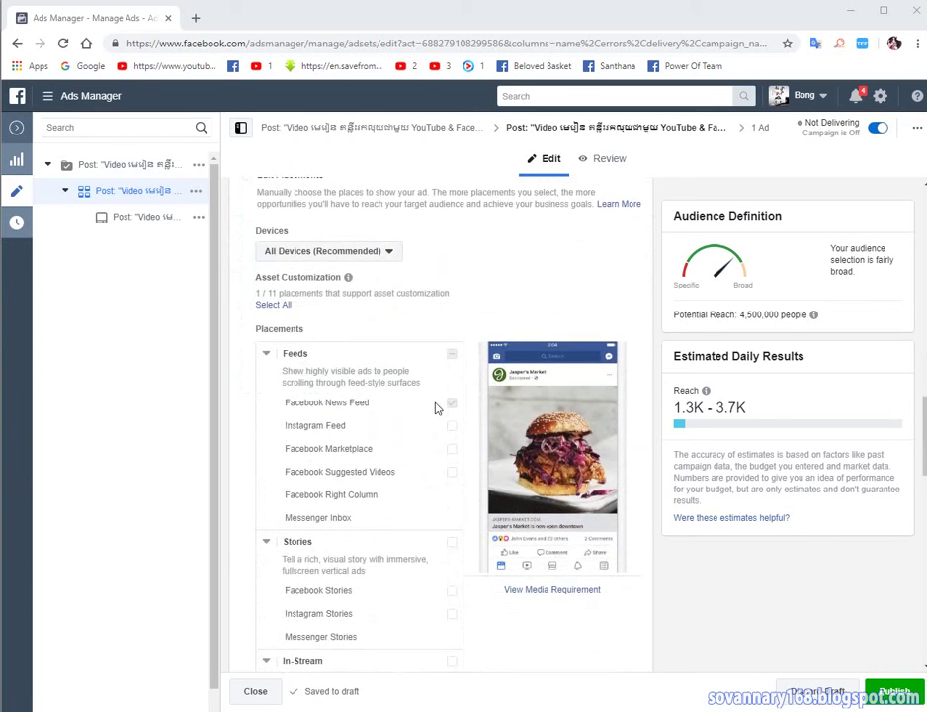
{"action": "scroll", "coordinate": [436, 407], "scroll_direction": "up", "scroll_amount": 1}
{"action": "scroll", "coordinate": [436, 408], "scroll_direction": "up", "scroll_amount": 3}
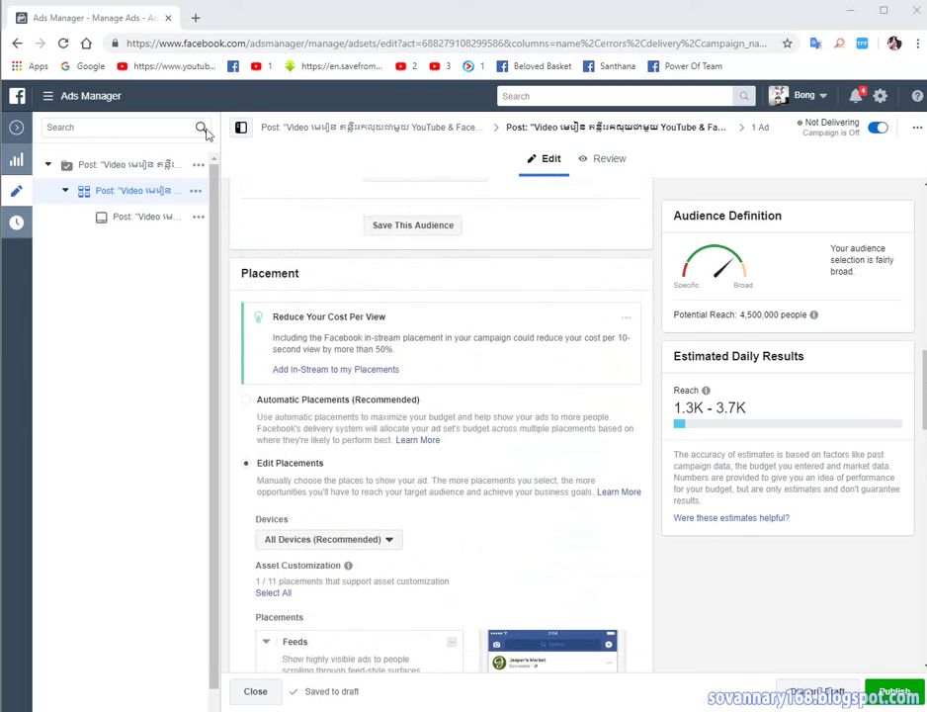
{"action": "left_click", "coordinate": [196, 21]}
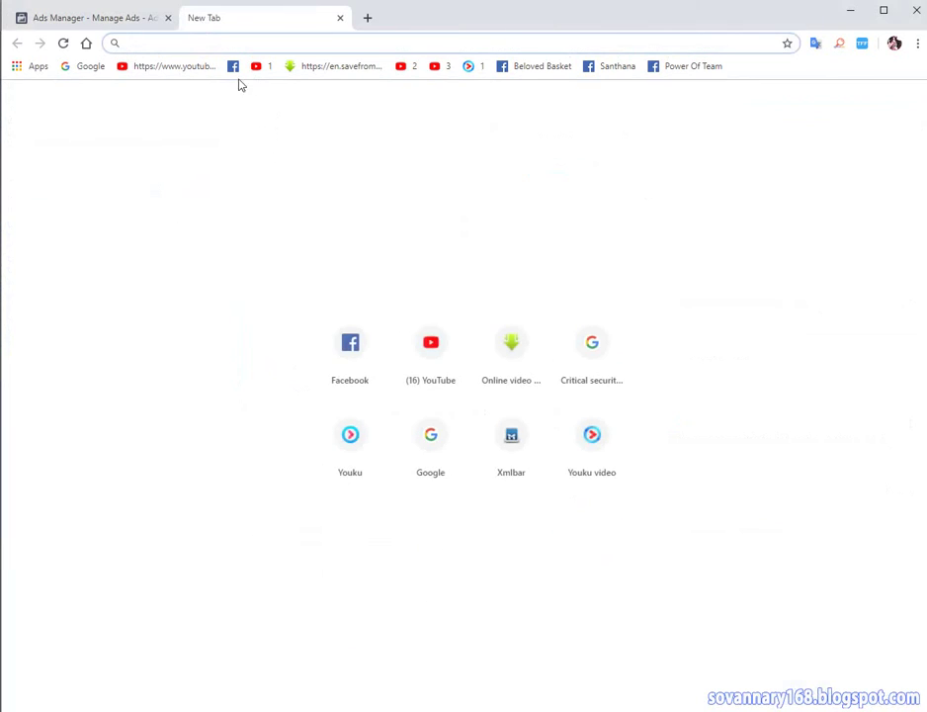
{"action": "left_click", "coordinate": [233, 66]}
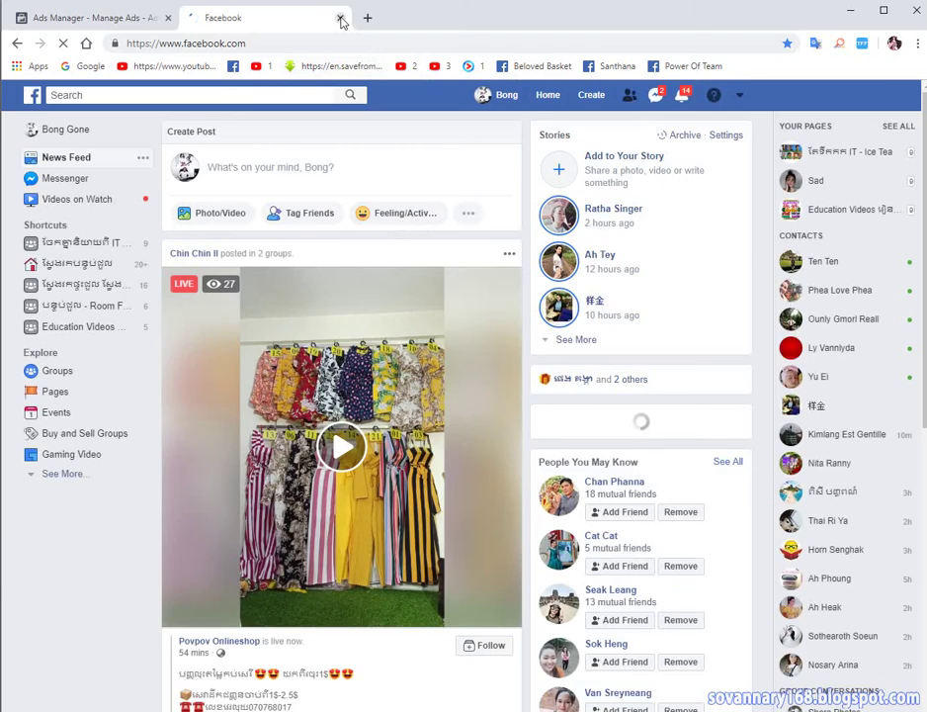
{"action": "left_click", "coordinate": [340, 19]}
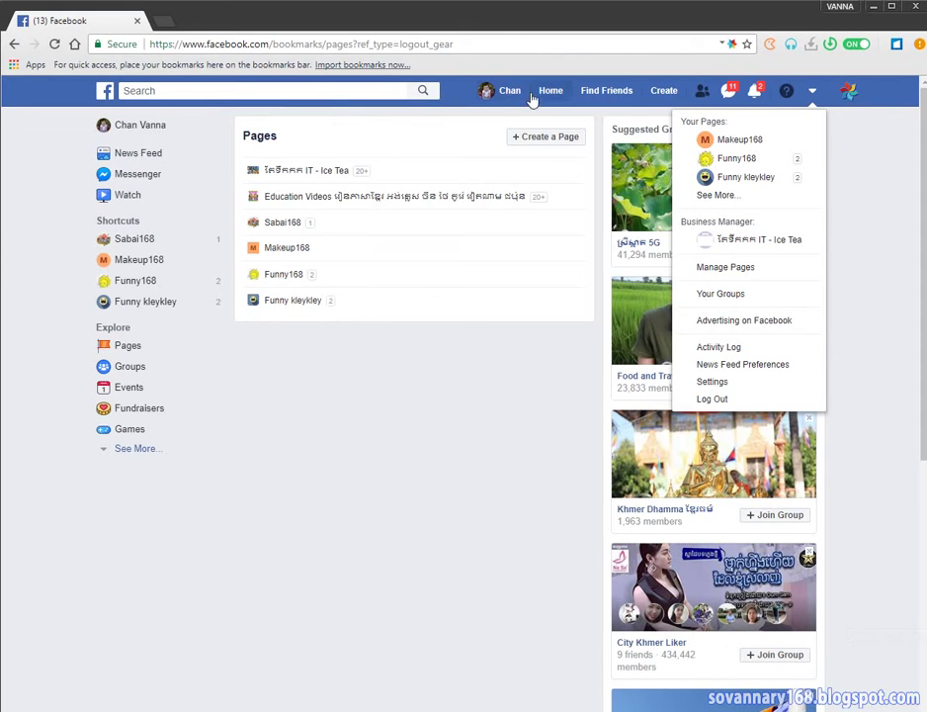
- Switch to the other browser window, open the Facebook home feed and look over its first posts and the suggested groups column
{"action": "left_click", "coordinate": [546, 92]}
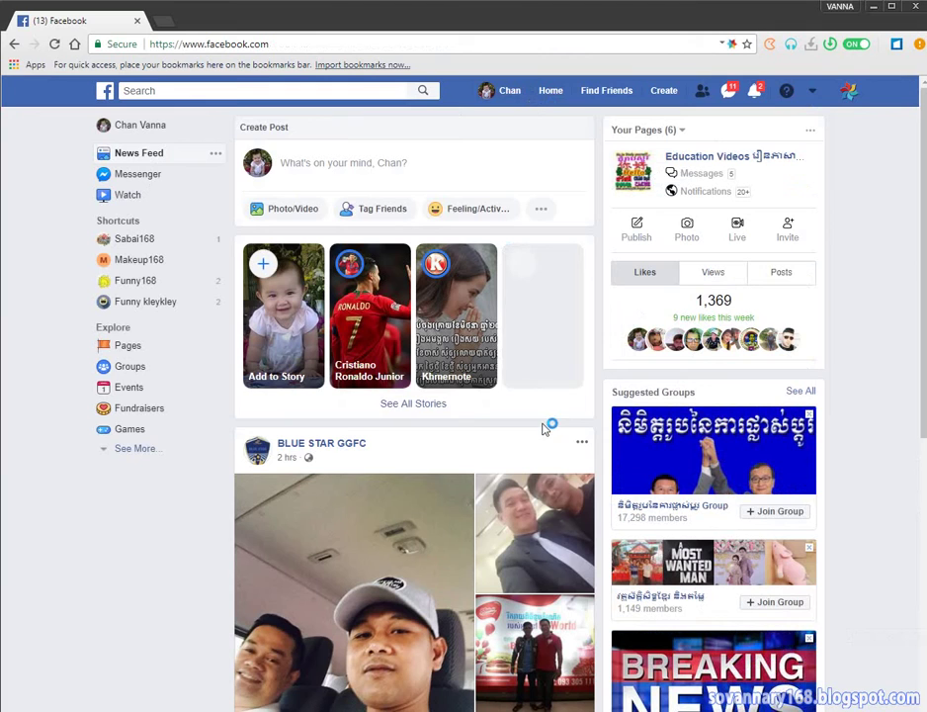
{"action": "scroll", "coordinate": [465, 421], "scroll_direction": "down", "scroll_amount": 1}
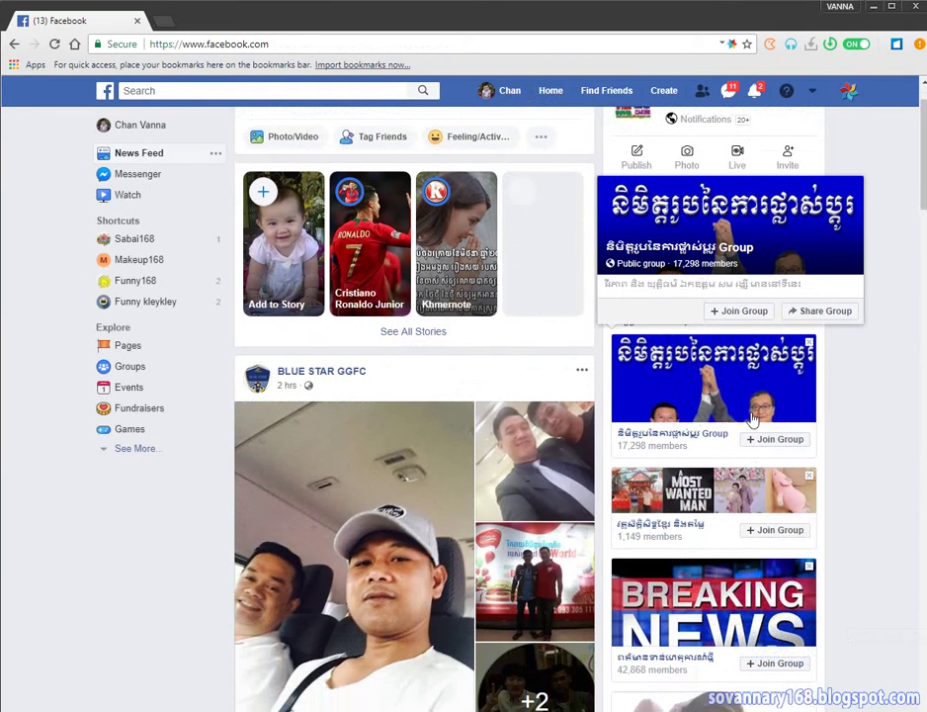
{"action": "scroll", "coordinate": [736, 438], "scroll_direction": "down", "scroll_amount": 1}
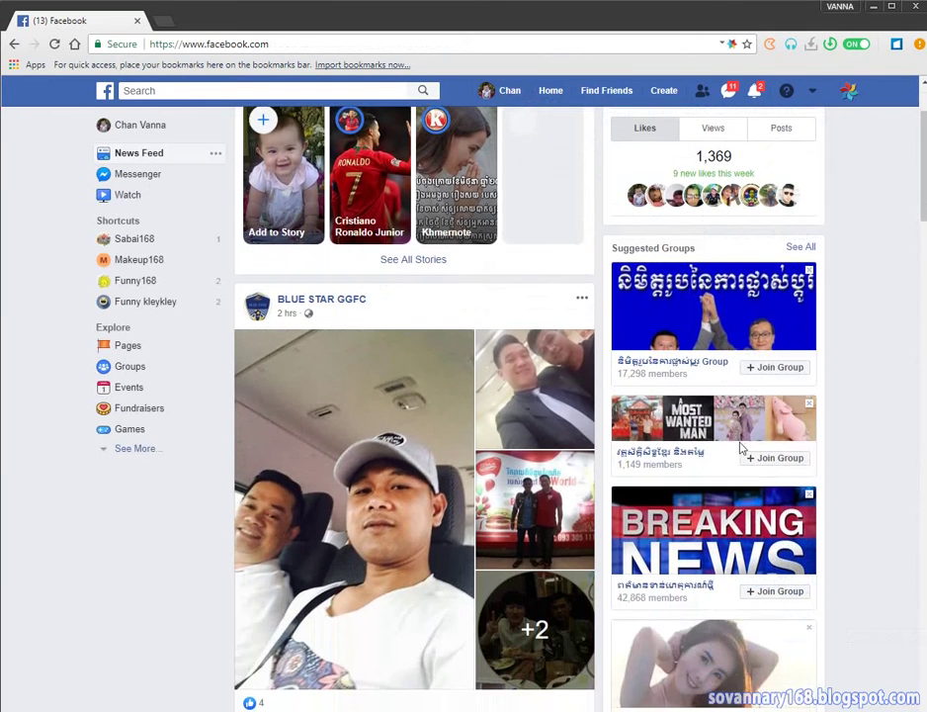
{"action": "scroll", "coordinate": [741, 445], "scroll_direction": "down", "scroll_amount": 1}
{"action": "scroll", "coordinate": [724, 444], "scroll_direction": "down", "scroll_amount": 4}
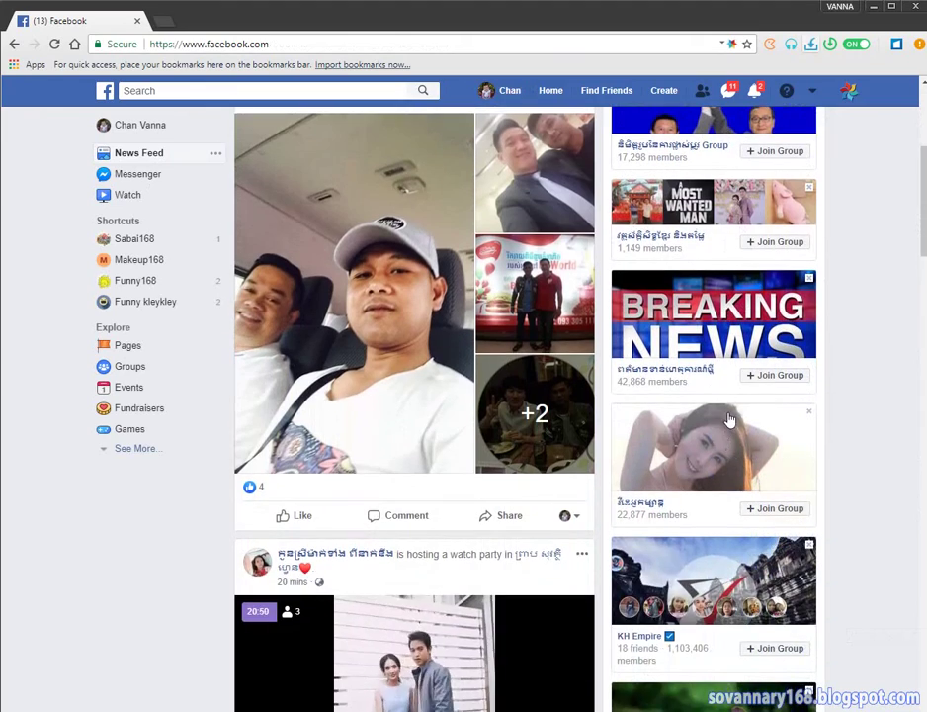
{"action": "scroll", "coordinate": [736, 417], "scroll_direction": "down", "scroll_amount": 6}
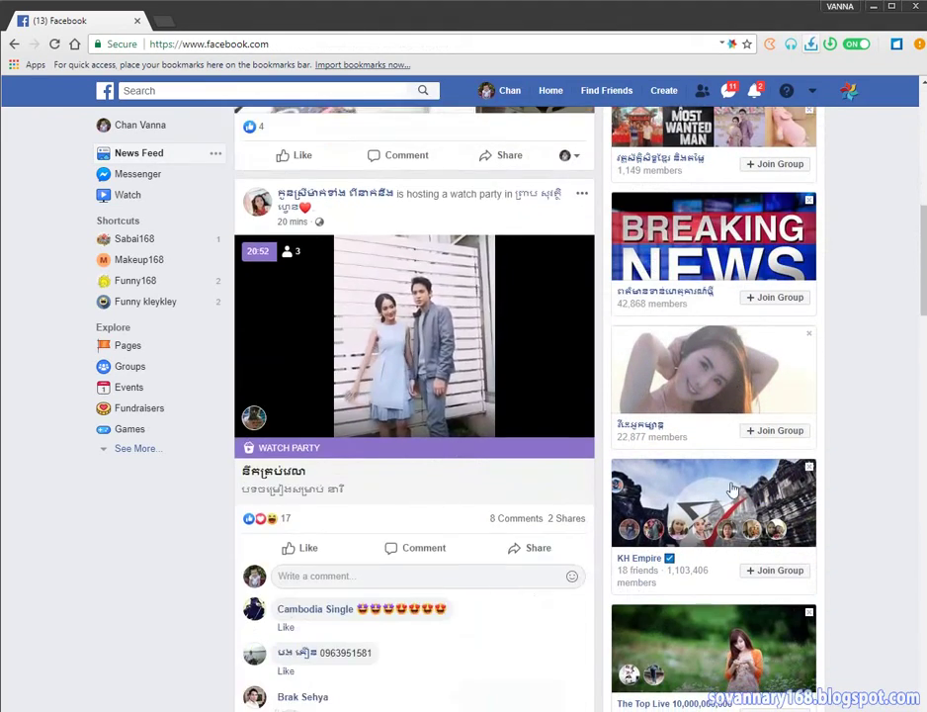
{"action": "scroll", "coordinate": [766, 407], "scroll_direction": "up", "scroll_amount": 6}
{"action": "scroll", "coordinate": [770, 406], "scroll_direction": "up", "scroll_amount": 5}
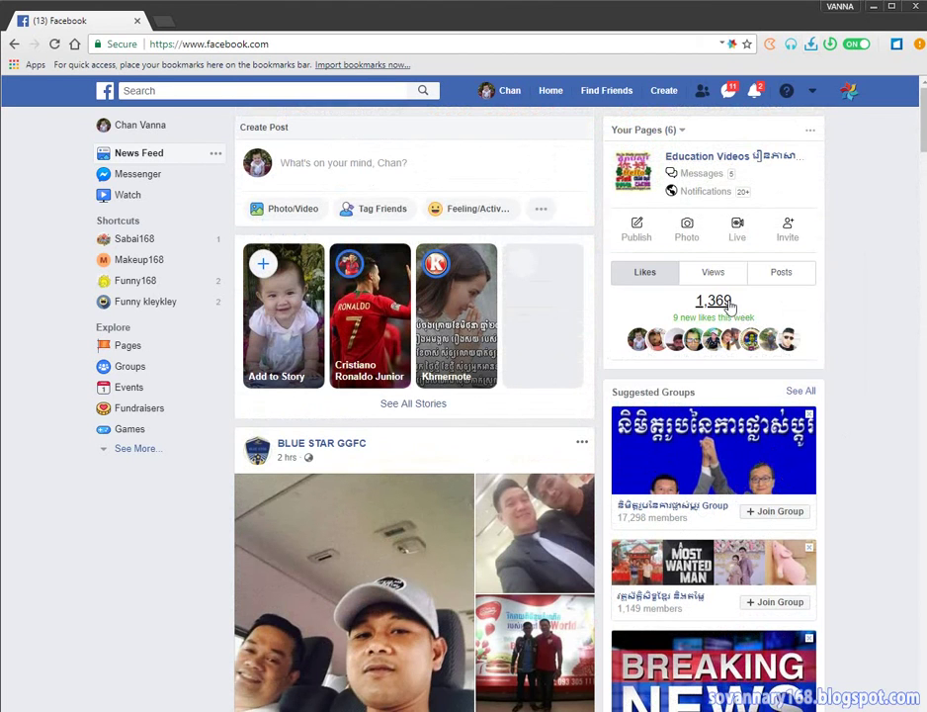
- Search the news feed for a sponsored post that shows where ads are placed among regular posts
{"action": "scroll", "coordinate": [756, 478], "scroll_direction": "down", "scroll_amount": 2}
{"action": "scroll", "coordinate": [755, 477], "scroll_direction": "down", "scroll_amount": 4}
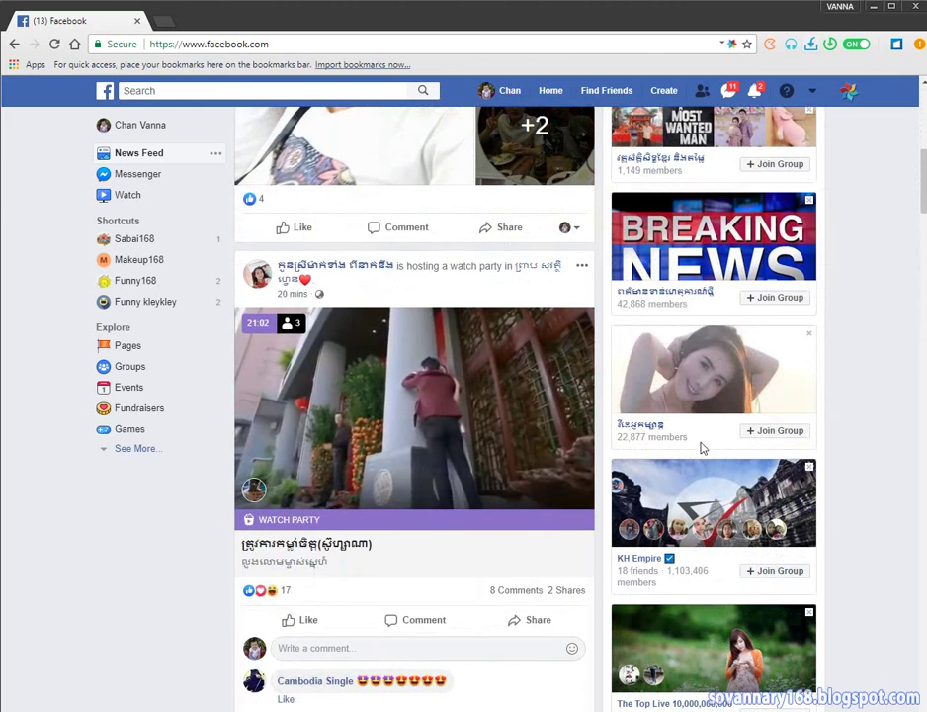
{"action": "scroll", "coordinate": [722, 461], "scroll_direction": "down", "scroll_amount": 1}
{"action": "scroll", "coordinate": [736, 460], "scroll_direction": "down", "scroll_amount": 1}
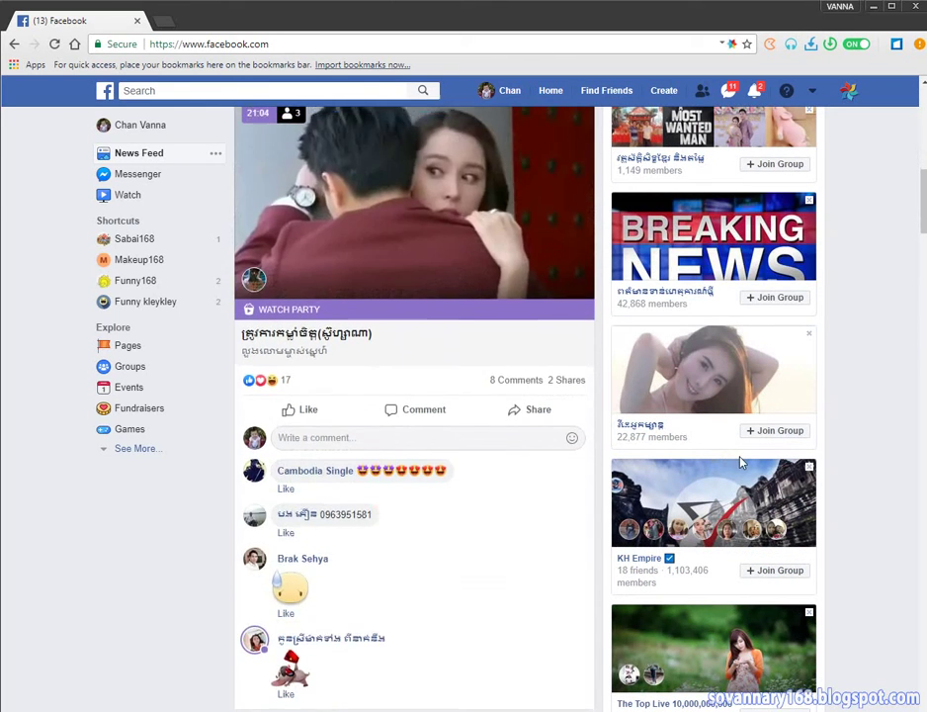
{"action": "scroll", "coordinate": [741, 459], "scroll_direction": "up", "scroll_amount": 2}
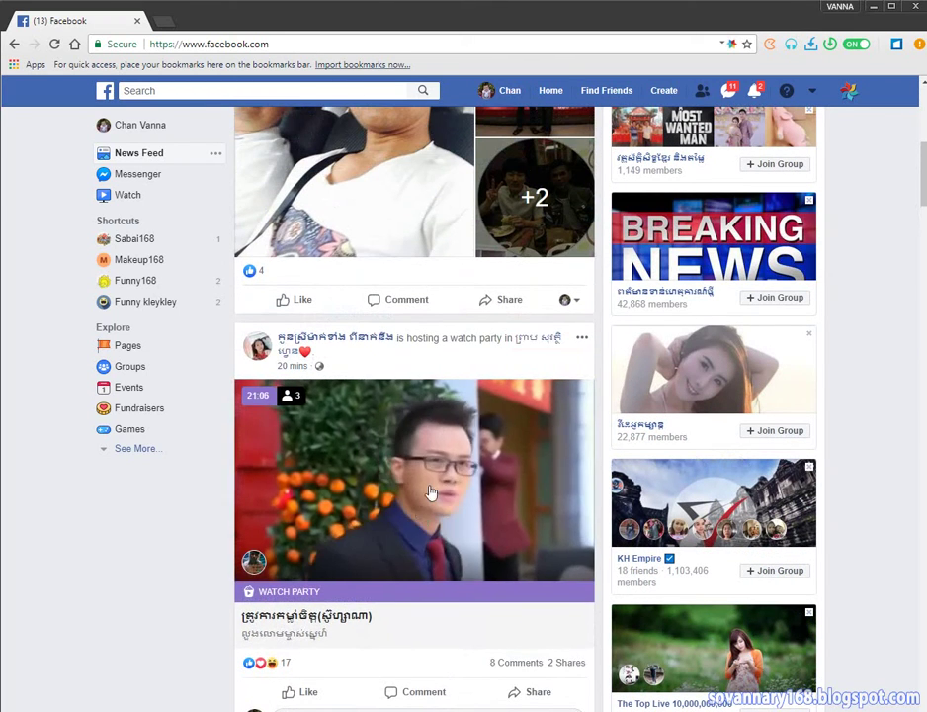
{"action": "scroll", "coordinate": [395, 478], "scroll_direction": "down", "scroll_amount": 1}
{"action": "scroll", "coordinate": [385, 479], "scroll_direction": "down", "scroll_amount": 7}
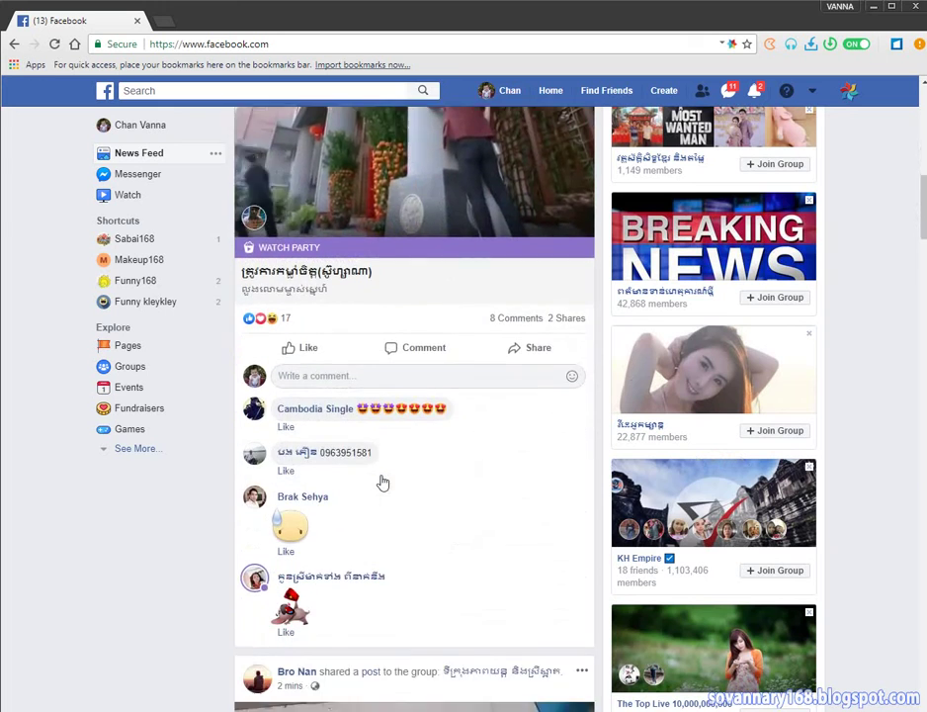
{"action": "scroll", "coordinate": [449, 470], "scroll_direction": "down", "scroll_amount": 4}
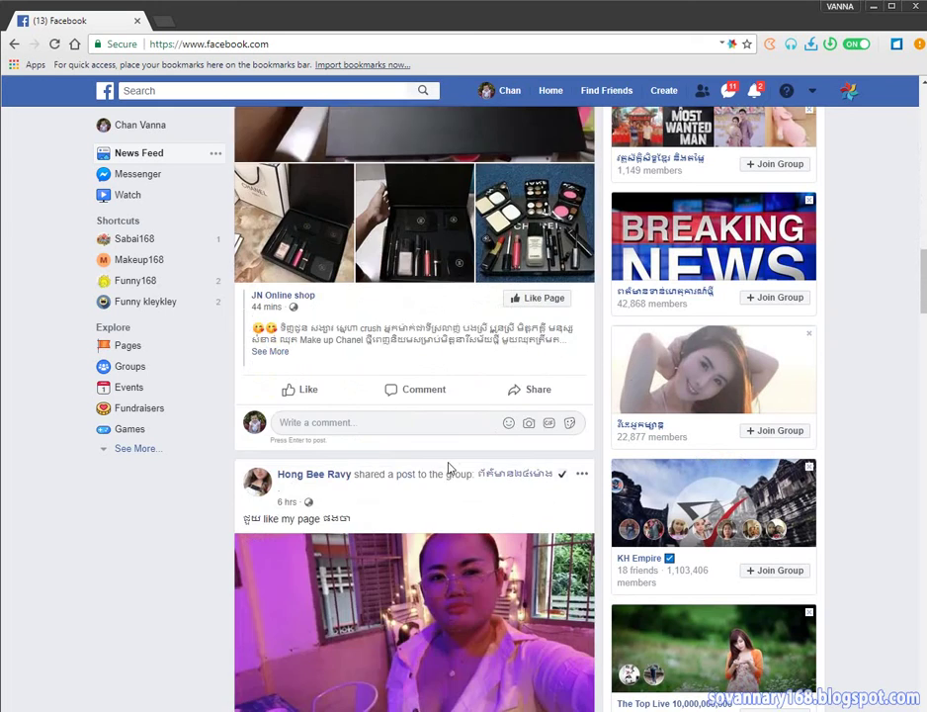
{"action": "scroll", "coordinate": [415, 446], "scroll_direction": "up", "scroll_amount": 2}
{"action": "scroll", "coordinate": [395, 435], "scroll_direction": "up", "scroll_amount": 2}
{"action": "scroll", "coordinate": [414, 431], "scroll_direction": "down", "scroll_amount": 5}
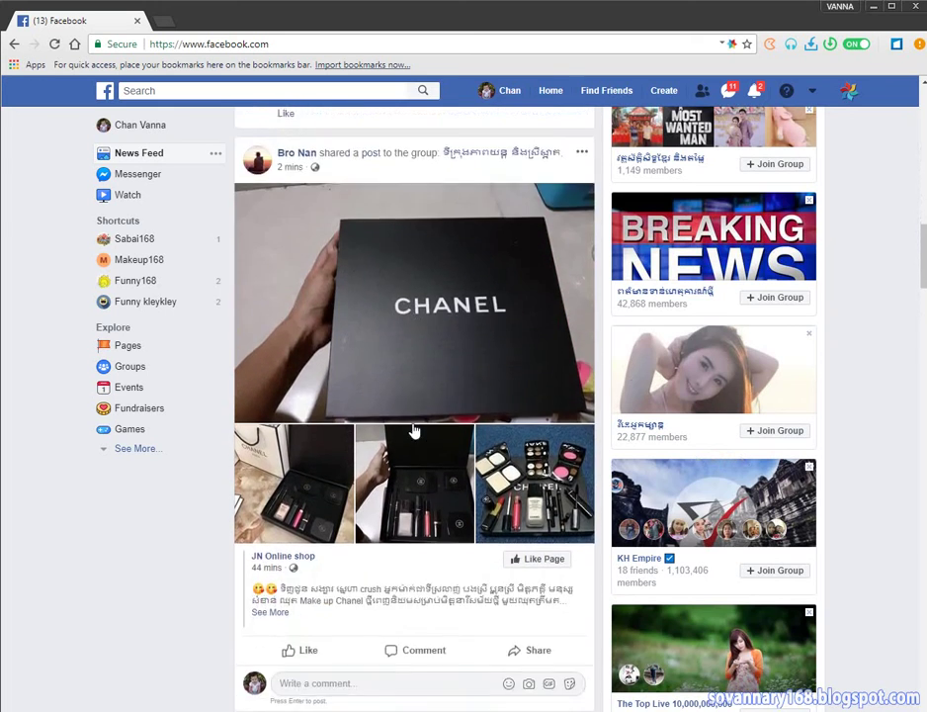
{"action": "scroll", "coordinate": [480, 436], "scroll_direction": "down", "scroll_amount": 7}
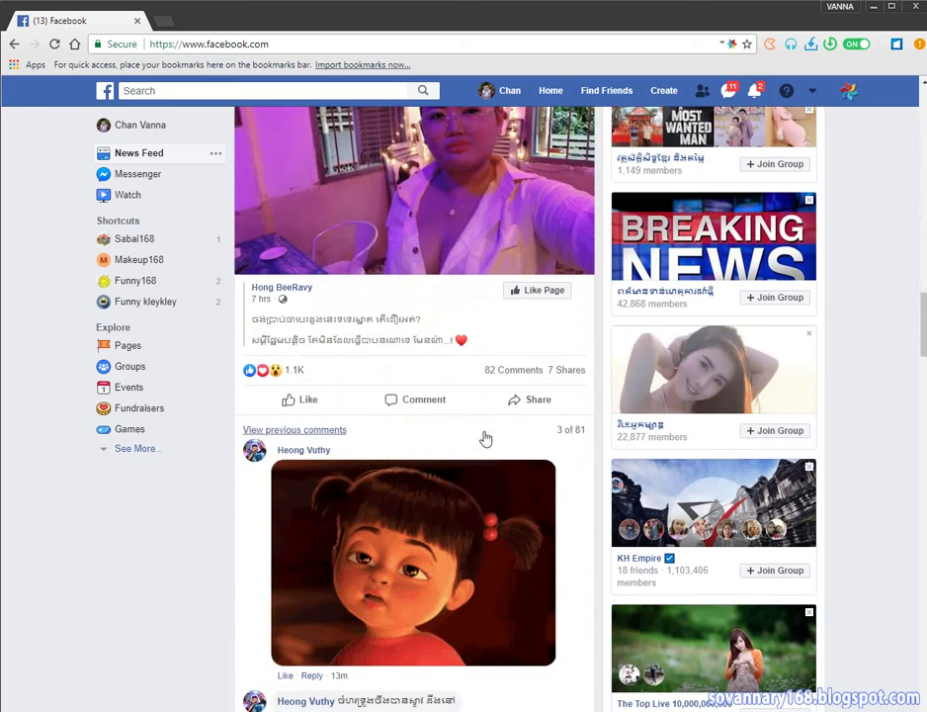
{"action": "scroll", "coordinate": [485, 437], "scroll_direction": "down", "scroll_amount": 6}
{"action": "scroll", "coordinate": [483, 438], "scroll_direction": "up", "scroll_amount": 4}
{"action": "scroll", "coordinate": [484, 438], "scroll_direction": "down", "scroll_amount": 11}
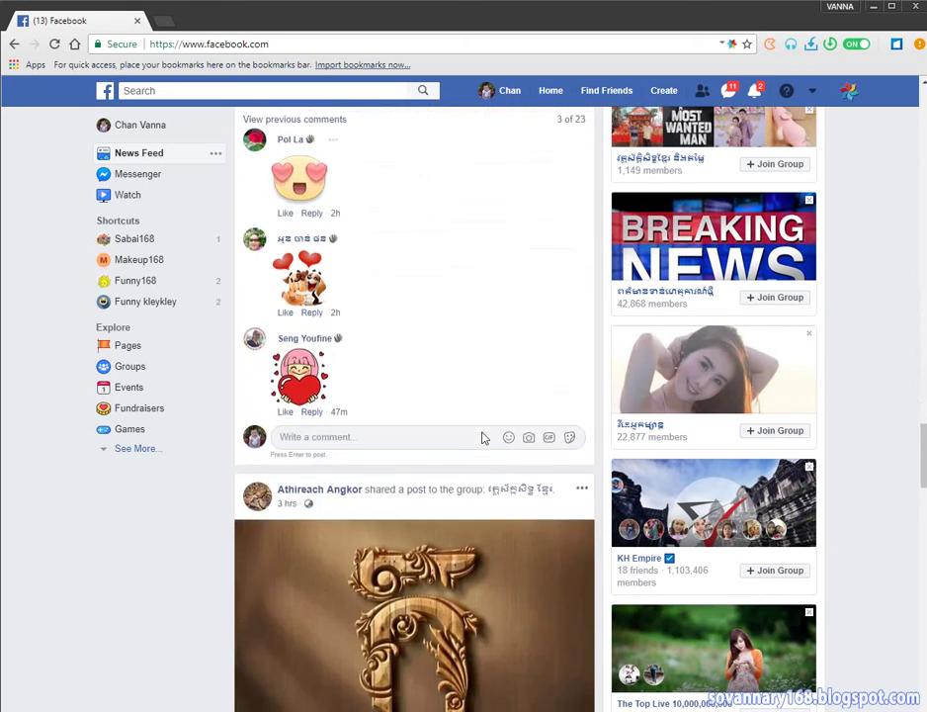
{"action": "scroll", "coordinate": [484, 438], "scroll_direction": "down", "scroll_amount": 3}
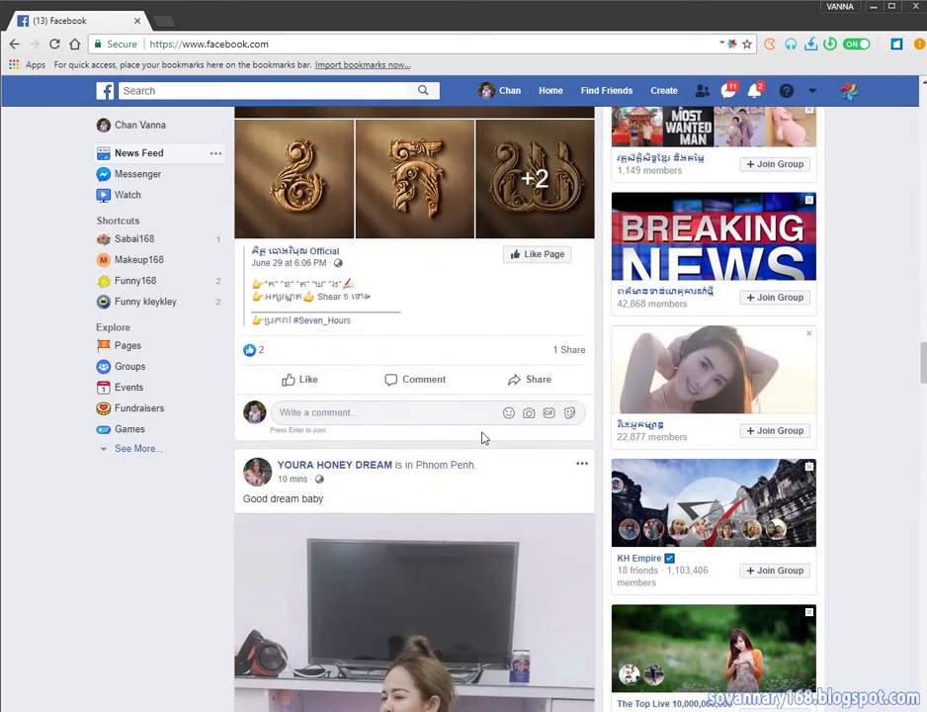
{"action": "scroll", "coordinate": [484, 438], "scroll_direction": "down", "scroll_amount": 9}
{"action": "scroll", "coordinate": [484, 438], "scroll_direction": "up", "scroll_amount": 2}
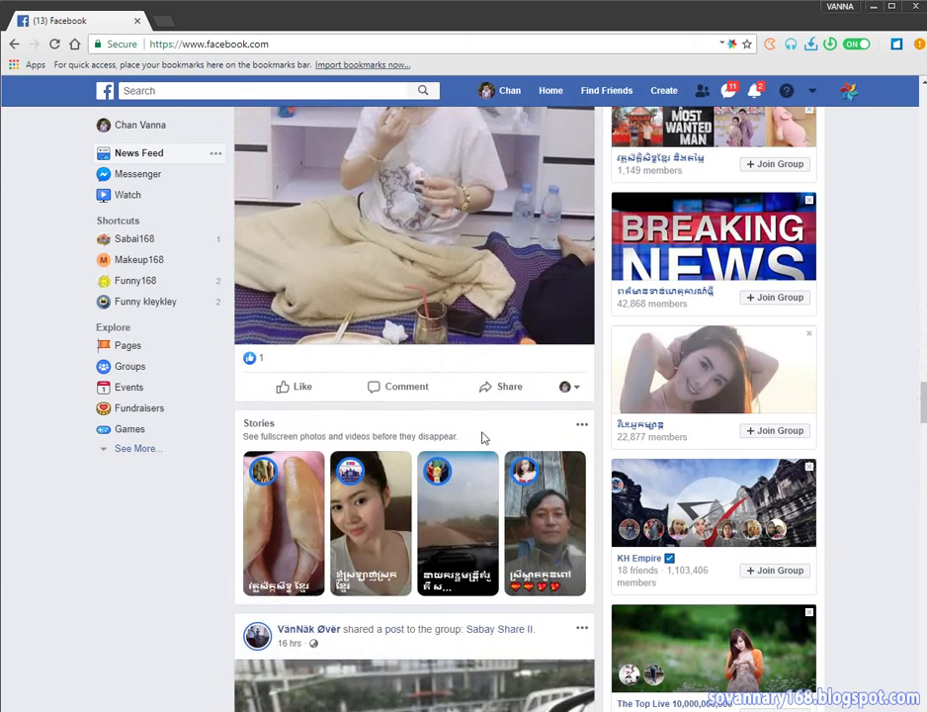
{"action": "scroll", "coordinate": [485, 437], "scroll_direction": "down", "scroll_amount": 9}
{"action": "scroll", "coordinate": [484, 438], "scroll_direction": "up", "scroll_amount": 5}
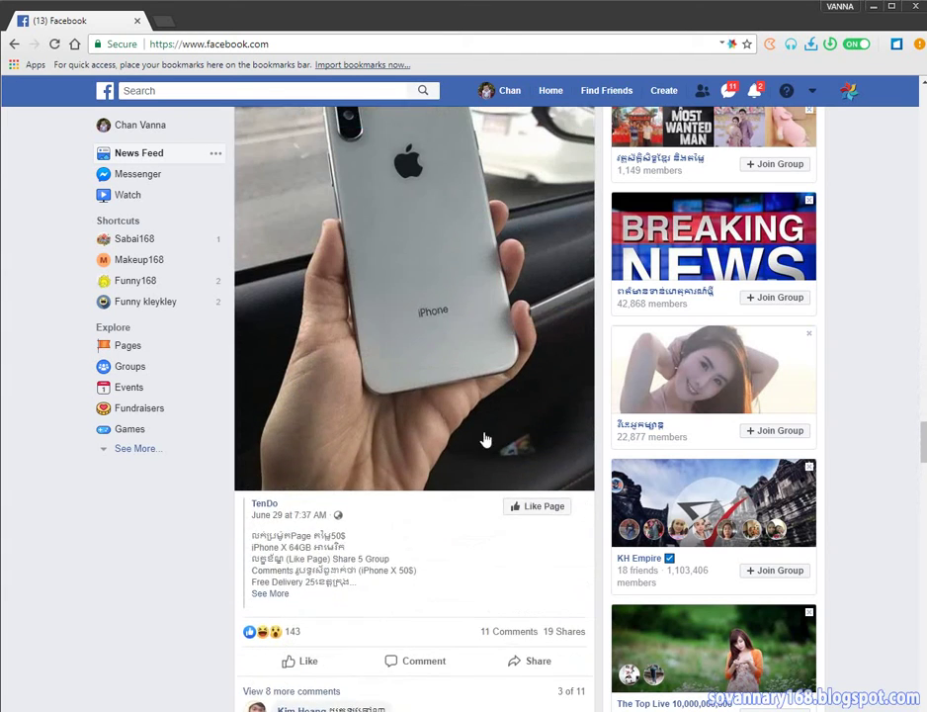
{"action": "scroll", "coordinate": [485, 437], "scroll_direction": "down", "scroll_amount": 13}
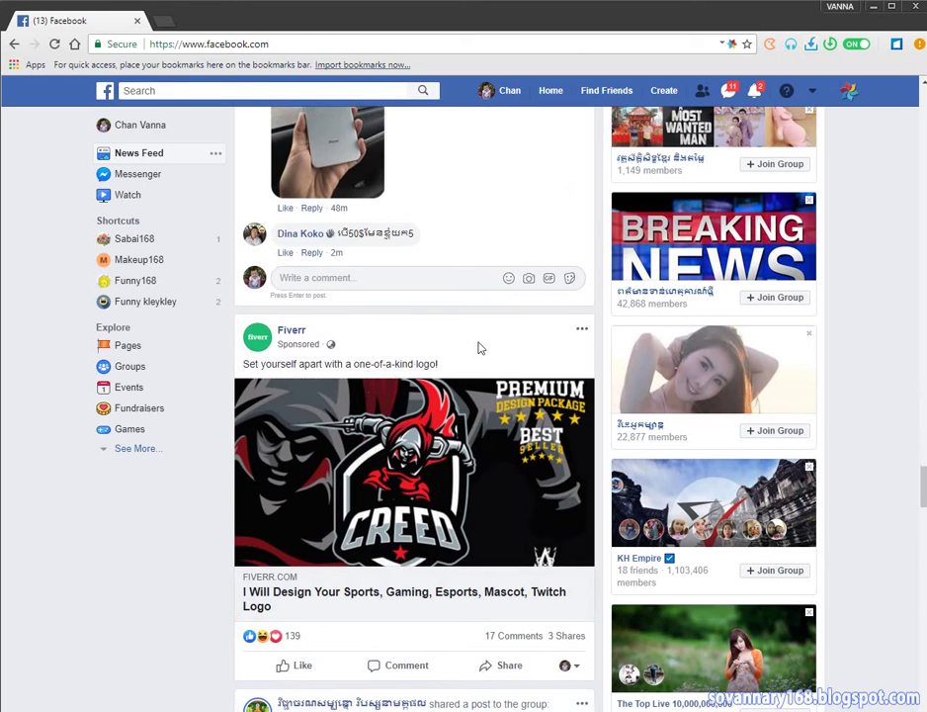
- Examine Fiverr's sponsored logo design ad and its position between the surrounding news feed posts
{"action": "scroll", "coordinate": [527, 350], "scroll_direction": "down", "scroll_amount": 2}
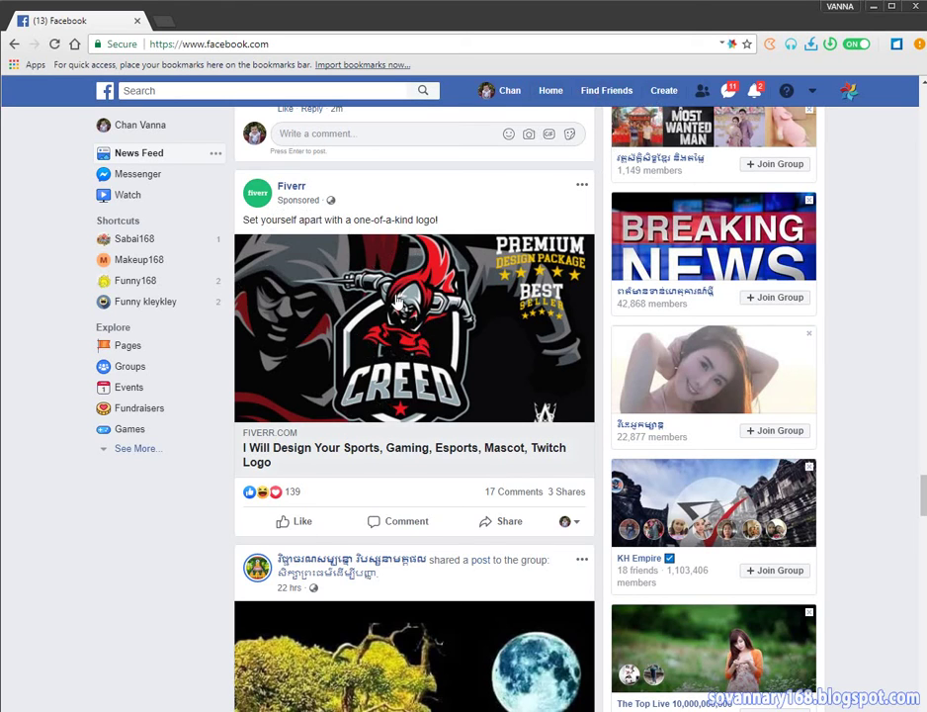
{"action": "scroll", "coordinate": [471, 415], "scroll_direction": "down", "scroll_amount": 3}
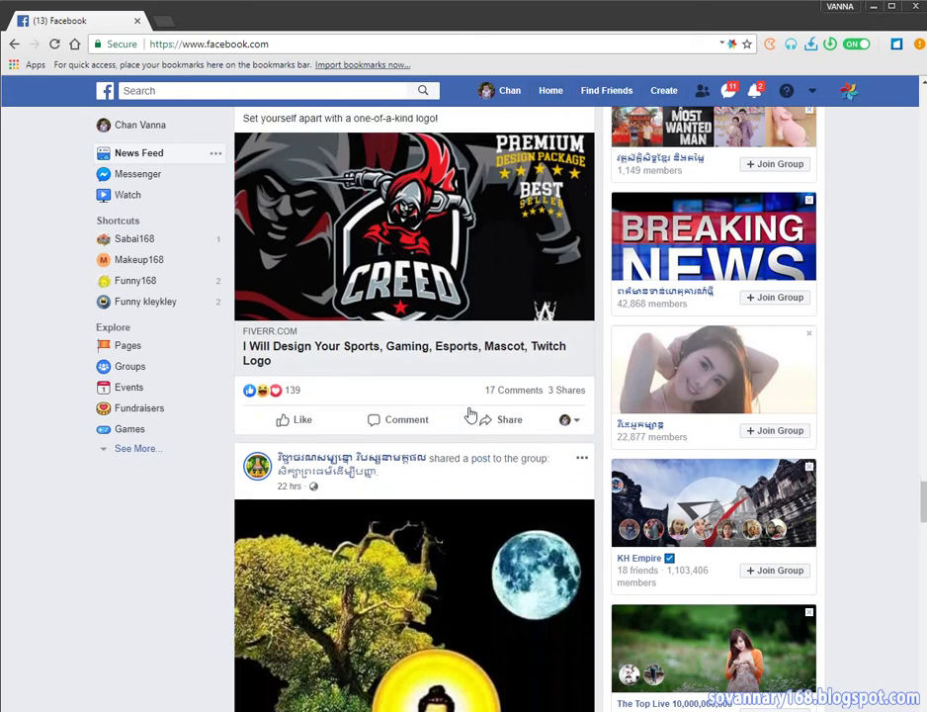
{"action": "scroll", "coordinate": [791, 345], "scroll_direction": "down", "scroll_amount": 3}
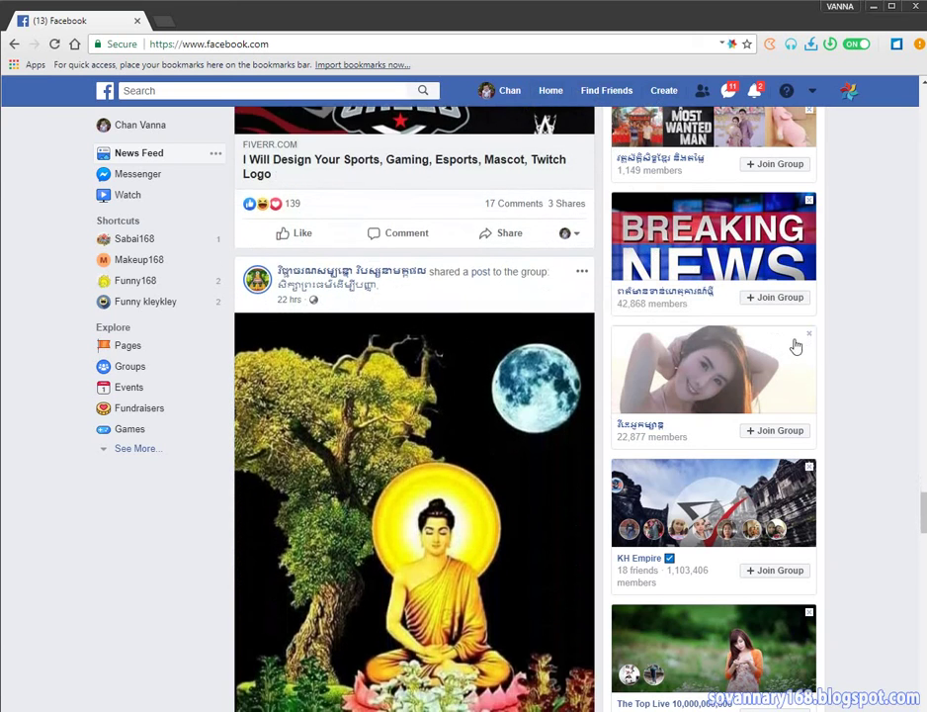
{"action": "scroll", "coordinate": [803, 405], "scroll_direction": "up", "scroll_amount": 3}
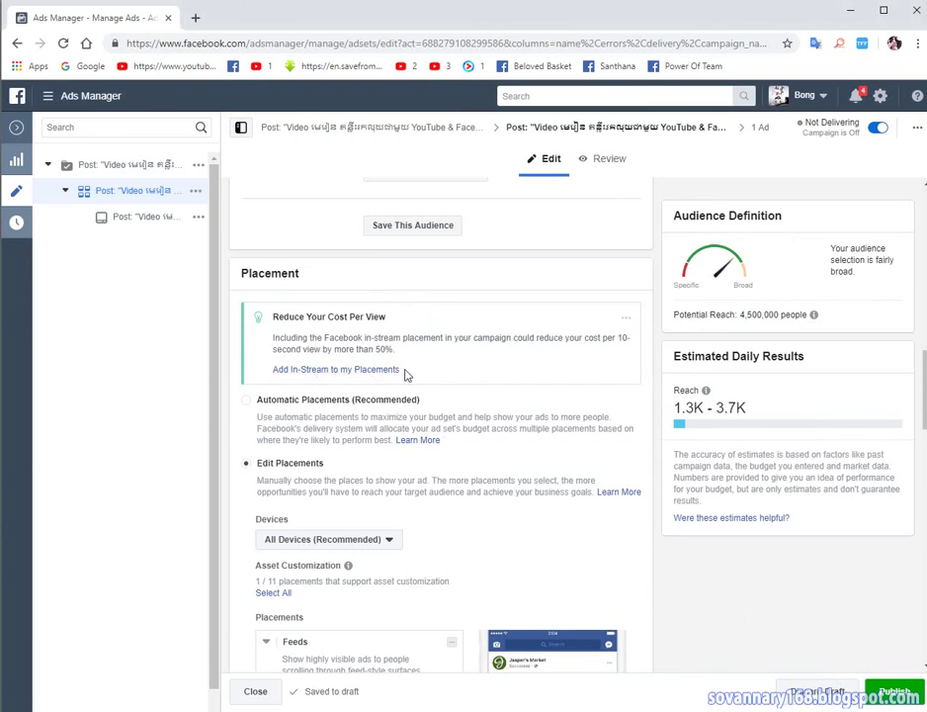
- Check the device choices available for the ad set's placements and read the asset customization explanation
{"action": "scroll", "coordinate": [407, 378], "scroll_direction": "down", "scroll_amount": 2}
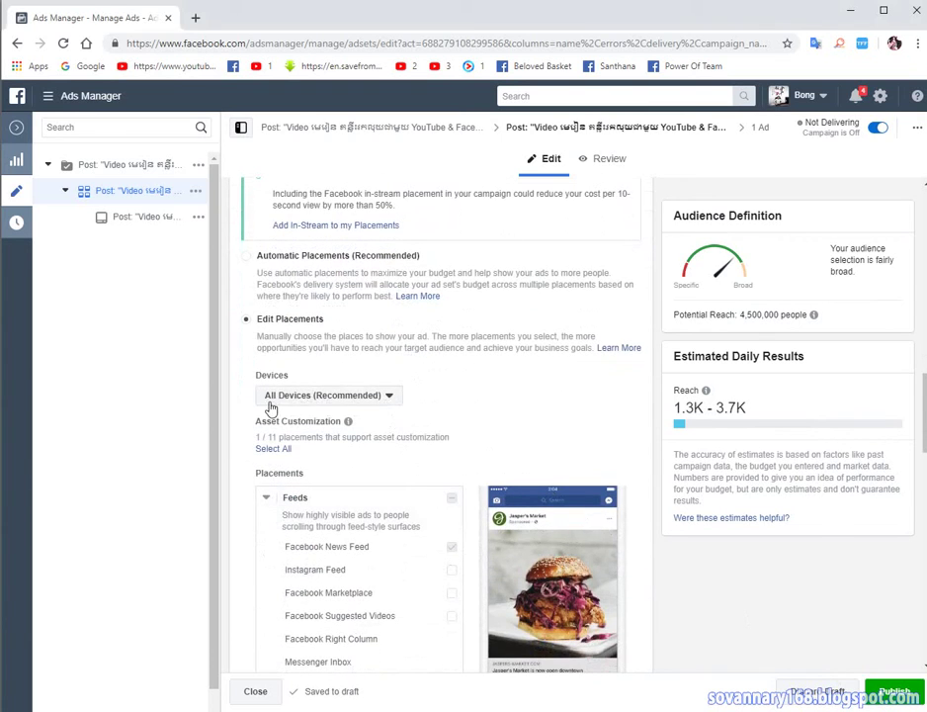
{"action": "left_click", "coordinate": [390, 397]}
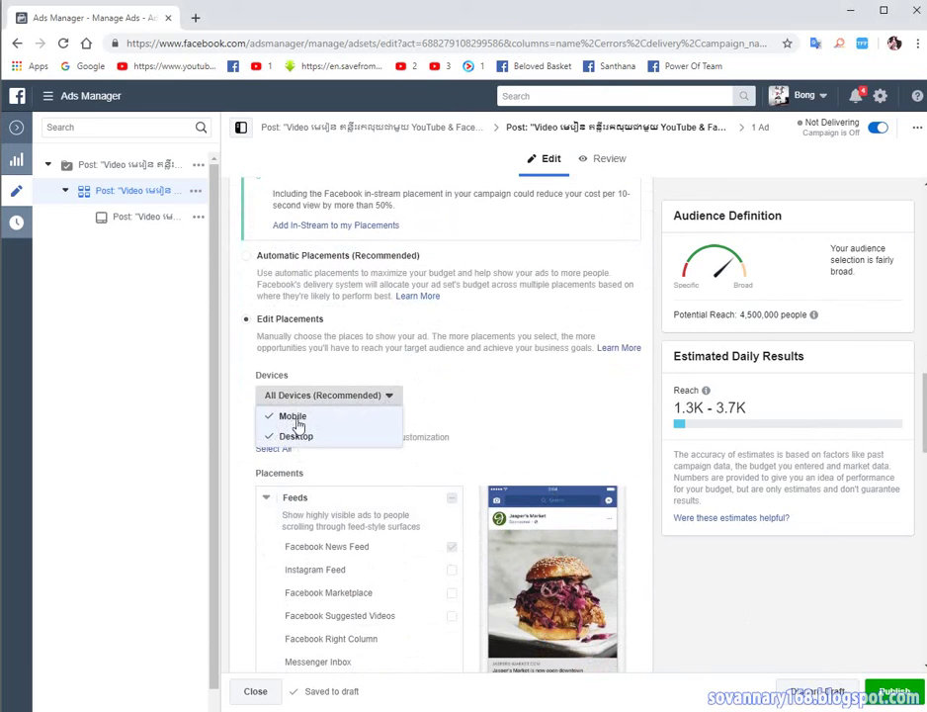
{"action": "left_click", "coordinate": [243, 415]}
{"action": "mouse_move", "coordinate": [348, 421]}
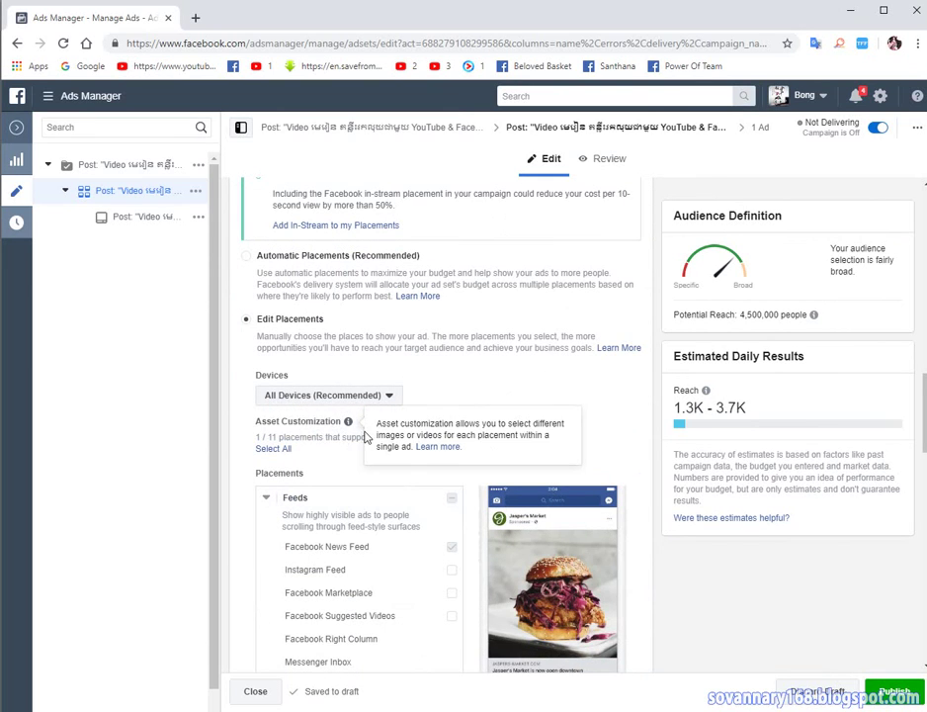
- Review the full placements list, the Audience Network and Marketplace tips, the mobile device settings and the content exclusions
{"action": "scroll", "coordinate": [366, 437], "scroll_direction": "down", "scroll_amount": 1}
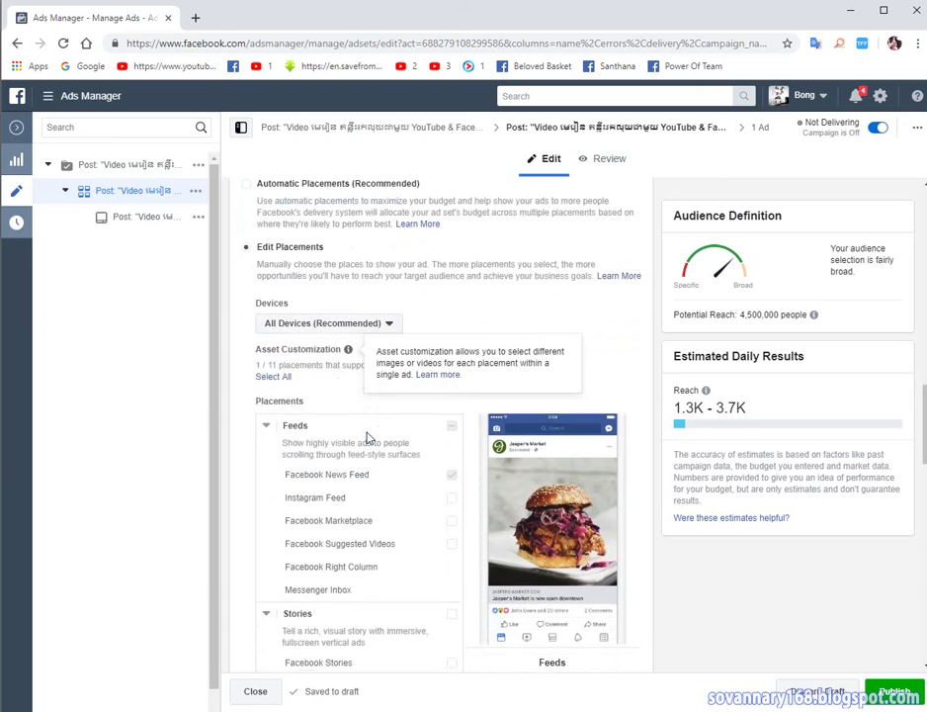
{"action": "scroll", "coordinate": [373, 436], "scroll_direction": "down", "scroll_amount": 1}
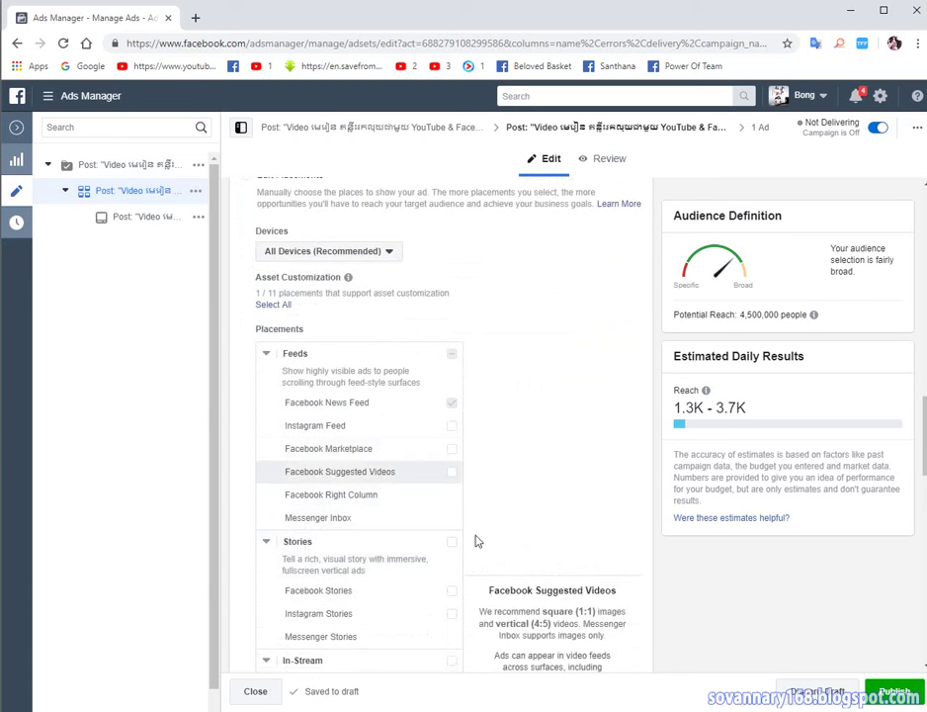
{"action": "scroll", "coordinate": [492, 505], "scroll_direction": "down", "scroll_amount": 2}
{"action": "scroll", "coordinate": [492, 505], "scroll_direction": "down", "scroll_amount": 7}
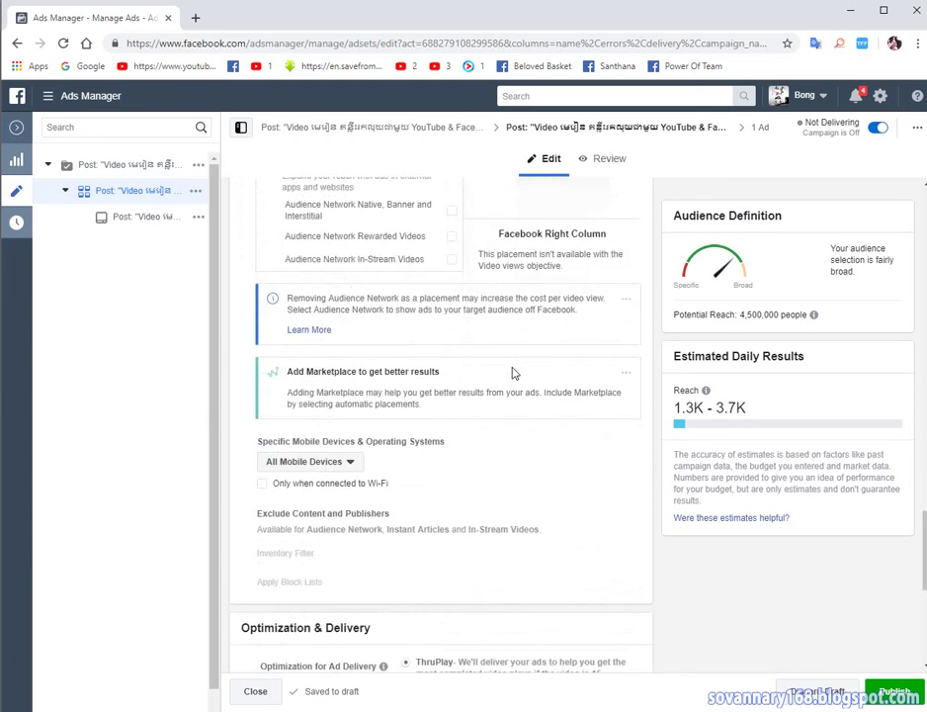
{"action": "scroll", "coordinate": [436, 356], "scroll_direction": "down", "scroll_amount": 1}
{"action": "scroll", "coordinate": [550, 334], "scroll_direction": "up", "scroll_amount": 6}
{"action": "scroll", "coordinate": [550, 334], "scroll_direction": "down", "scroll_amount": 9}
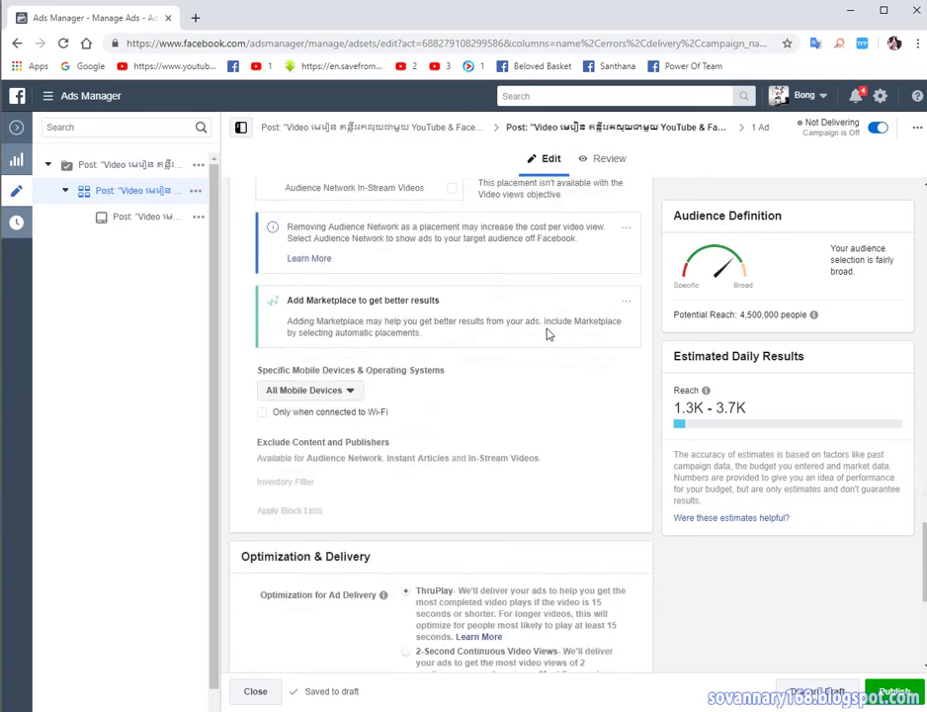
{"action": "scroll", "coordinate": [545, 334], "scroll_direction": "up", "scroll_amount": 9}
- Set the audience's maximum age to 50 and acknowledge the unpublished edits notice
{"action": "scroll", "coordinate": [543, 334], "scroll_direction": "up", "scroll_amount": 15}
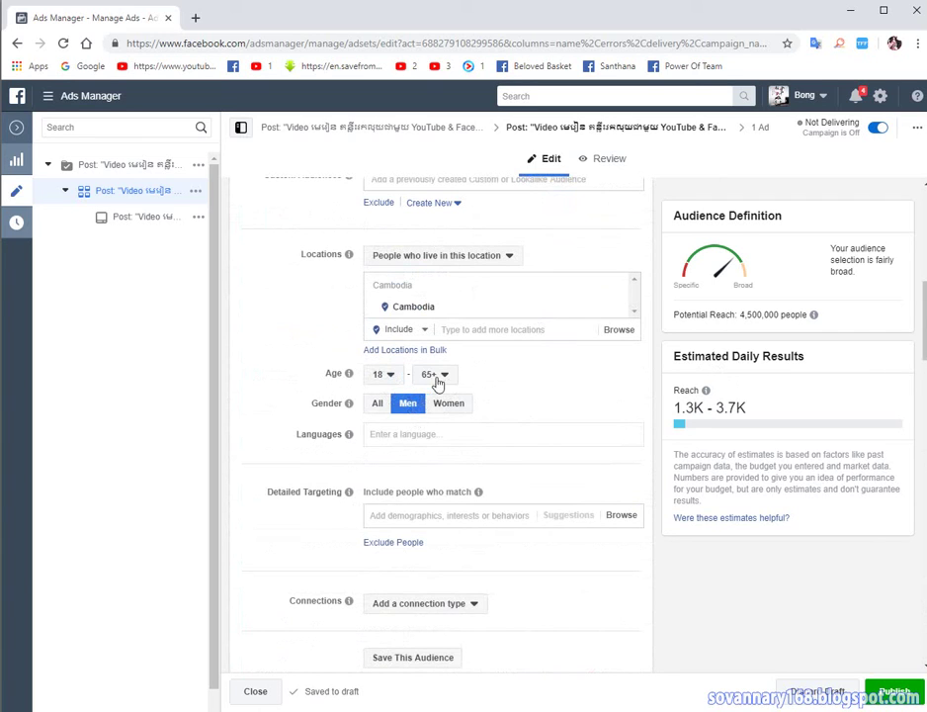
{"action": "left_click", "coordinate": [445, 377]}
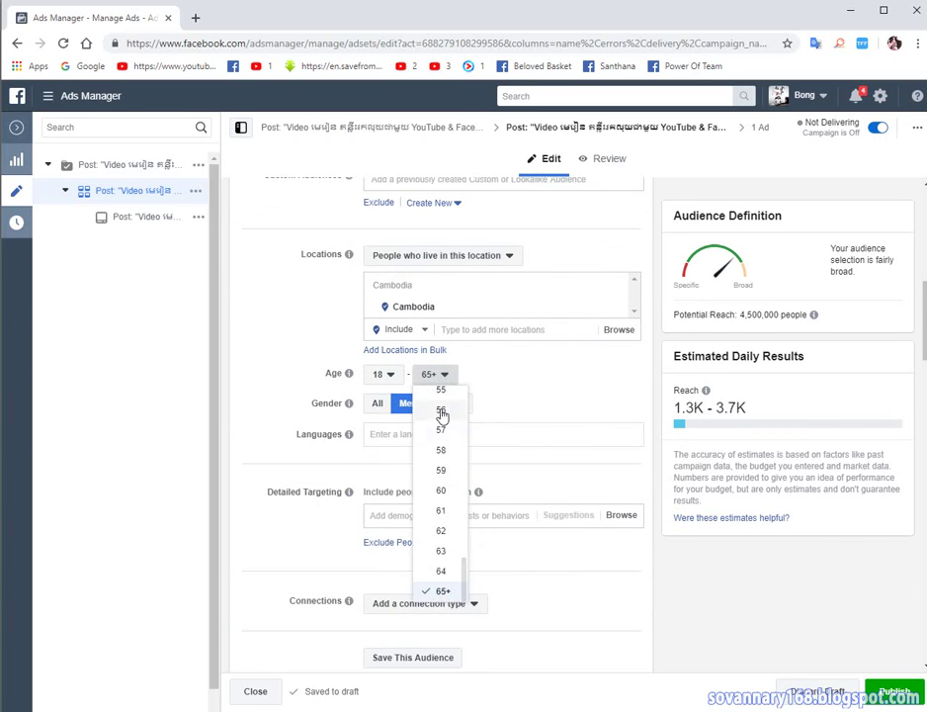
{"action": "scroll", "coordinate": [440, 504], "scroll_direction": "up", "scroll_amount": 1}
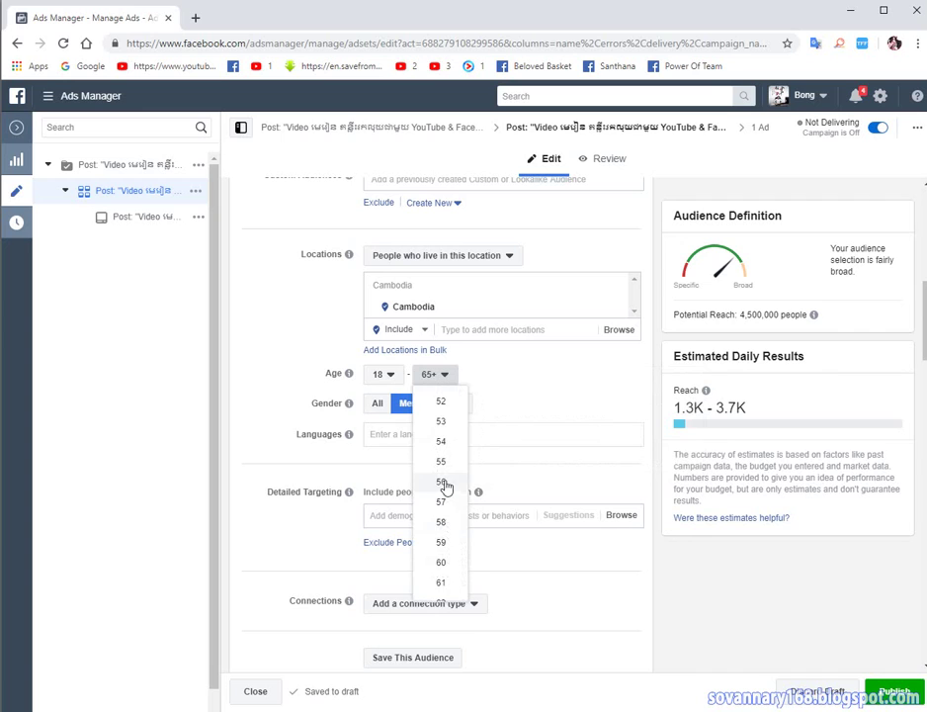
{"action": "scroll", "coordinate": [444, 485], "scroll_direction": "up", "scroll_amount": 3}
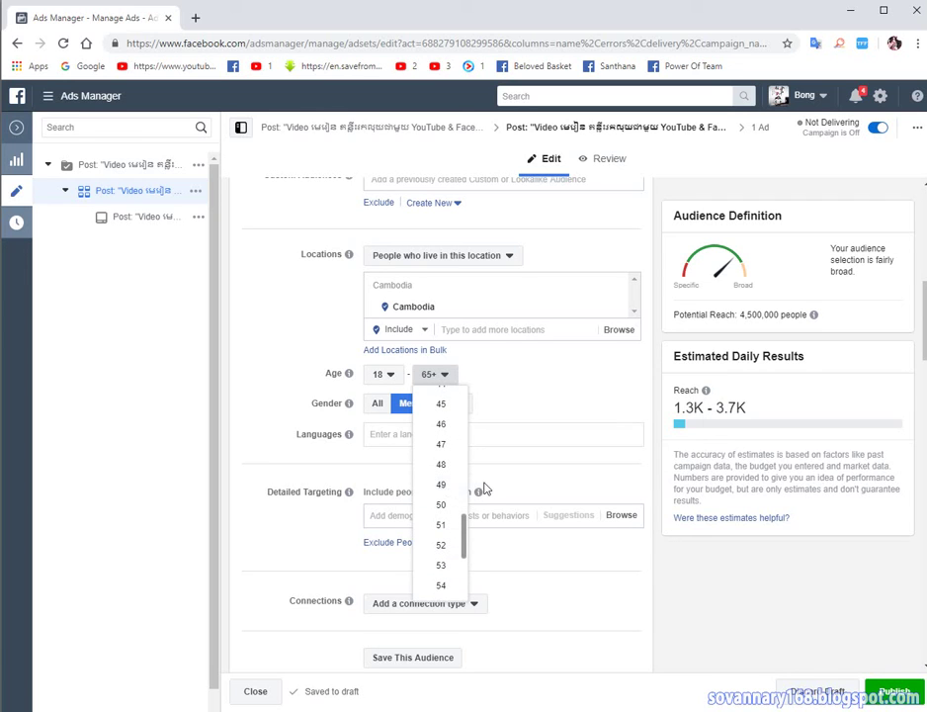
{"action": "scroll", "coordinate": [458, 496], "scroll_direction": "up", "scroll_amount": 2}
{"action": "scroll", "coordinate": [457, 496], "scroll_direction": "down", "scroll_amount": 2}
{"action": "left_click", "coordinate": [443, 506]}
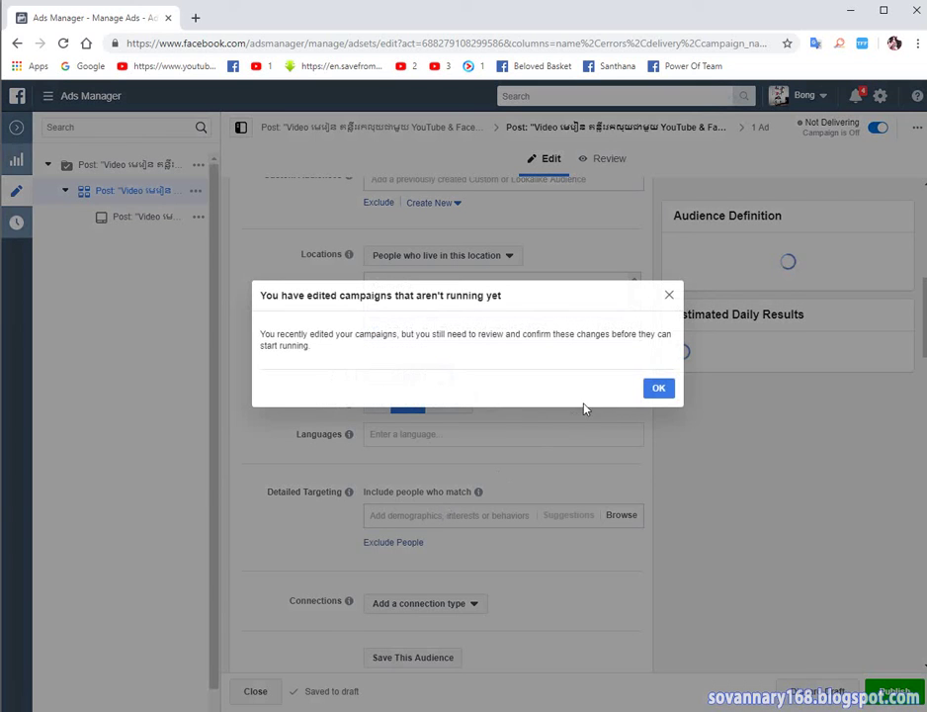
{"action": "left_click", "coordinate": [660, 389]}
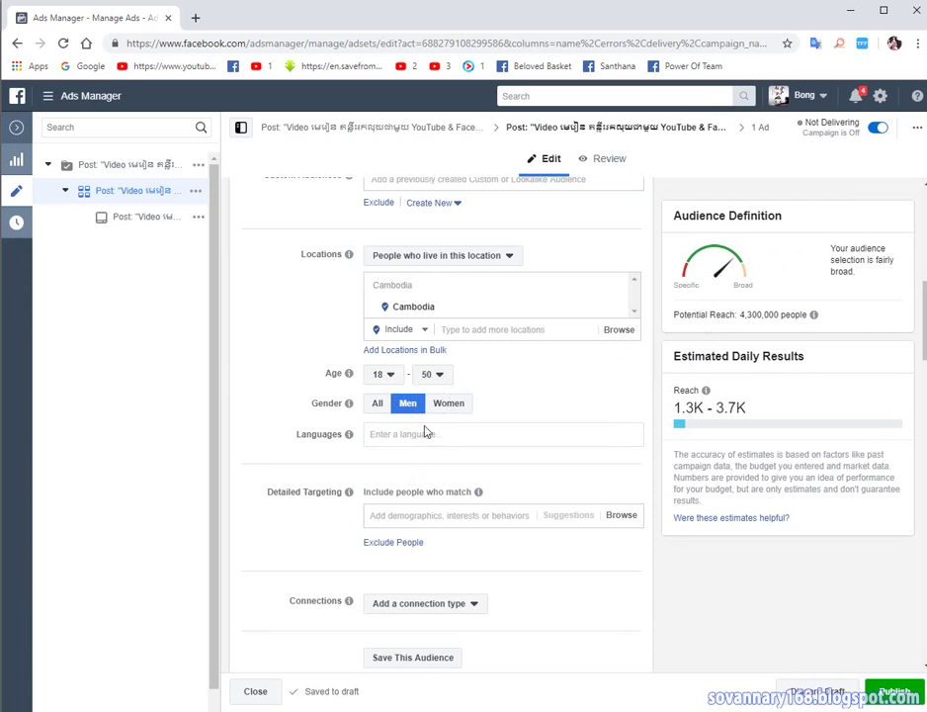
- Set the audience's maximum age to 45 and dismiss the unpublished edits notice
{"action": "left_click", "coordinate": [439, 376]}
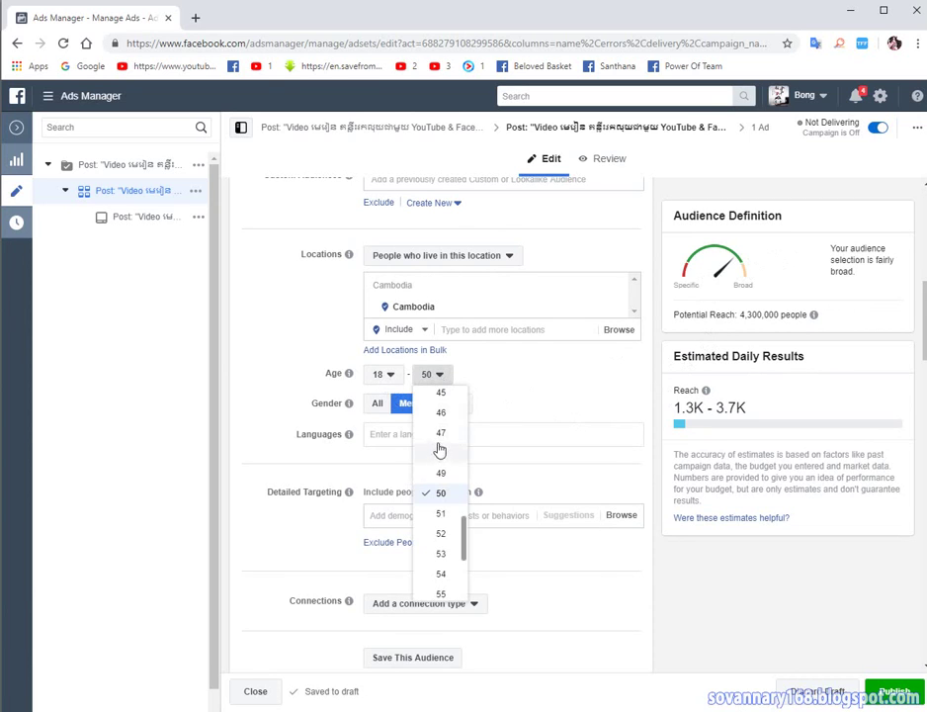
{"action": "scroll", "coordinate": [442, 461], "scroll_direction": "up", "scroll_amount": 2}
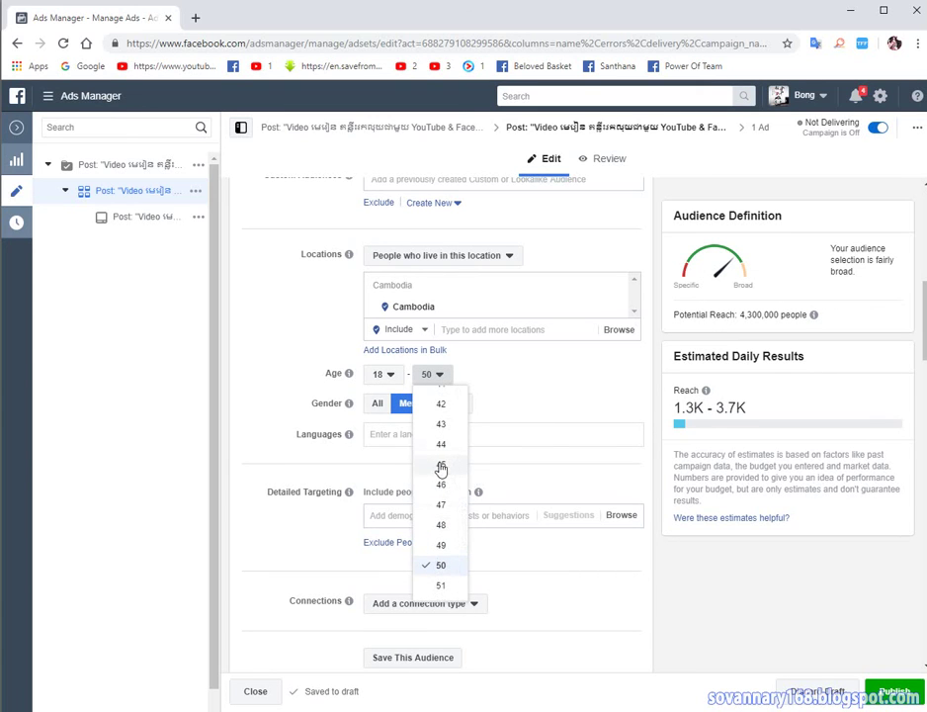
{"action": "left_click", "coordinate": [441, 466]}
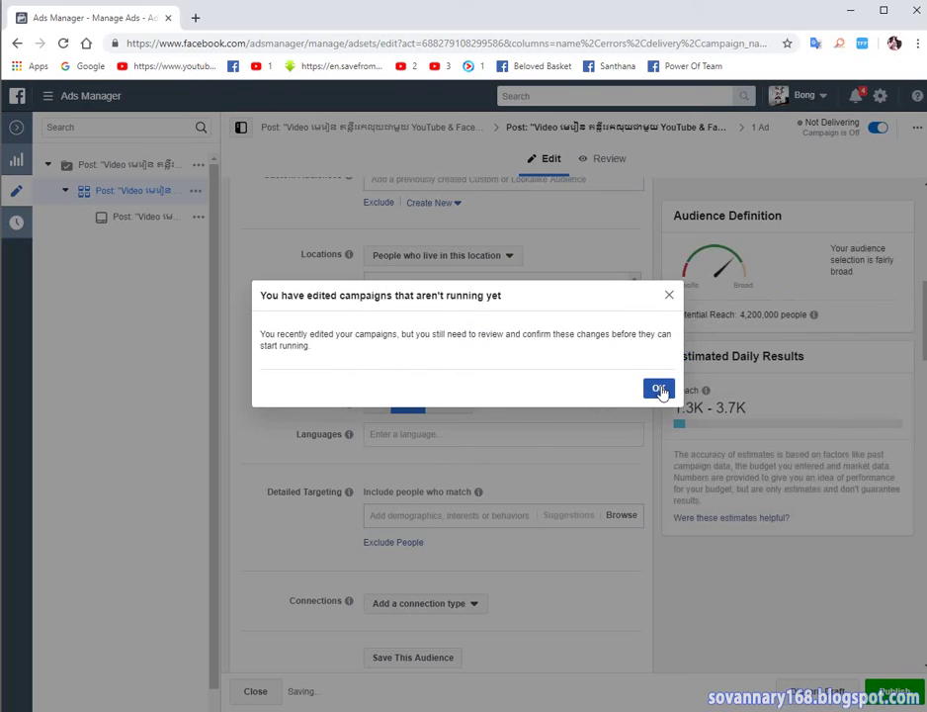
{"action": "left_click", "coordinate": [661, 390]}
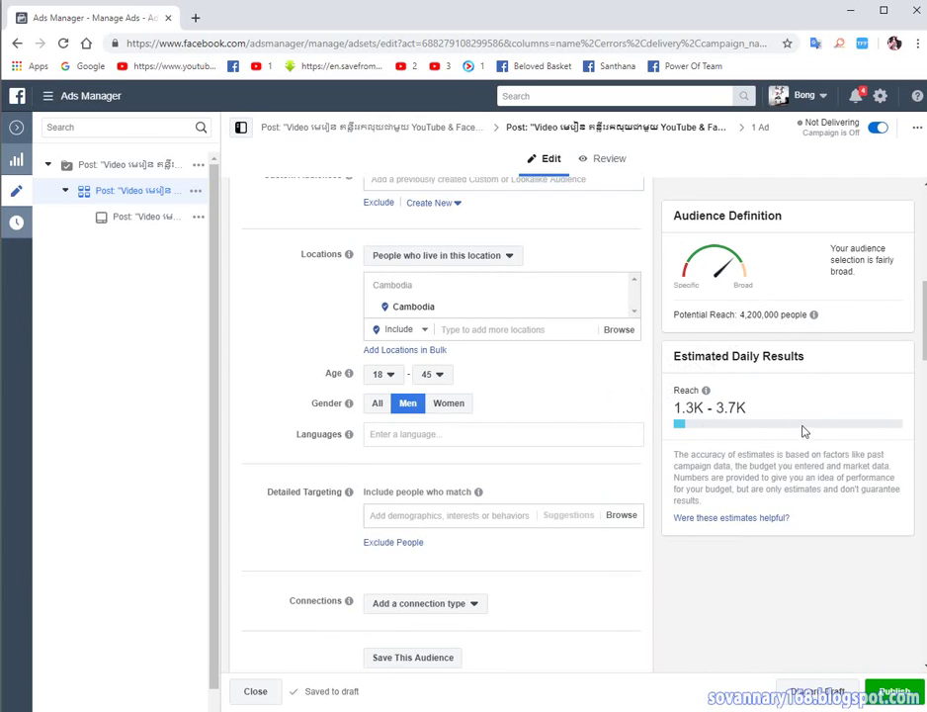
- Look over the ad set's language, location, custom audience and ad scheduling settings
{"action": "mouse_move", "coordinate": [348, 434]}
{"action": "scroll", "coordinate": [528, 429], "scroll_direction": "up", "scroll_amount": 2}
{"action": "scroll", "coordinate": [528, 429], "scroll_direction": "up", "scroll_amount": 4}
{"action": "scroll", "coordinate": [530, 429], "scroll_direction": "down", "scroll_amount": 4}
{"action": "scroll", "coordinate": [533, 429], "scroll_direction": "up", "scroll_amount": 1}
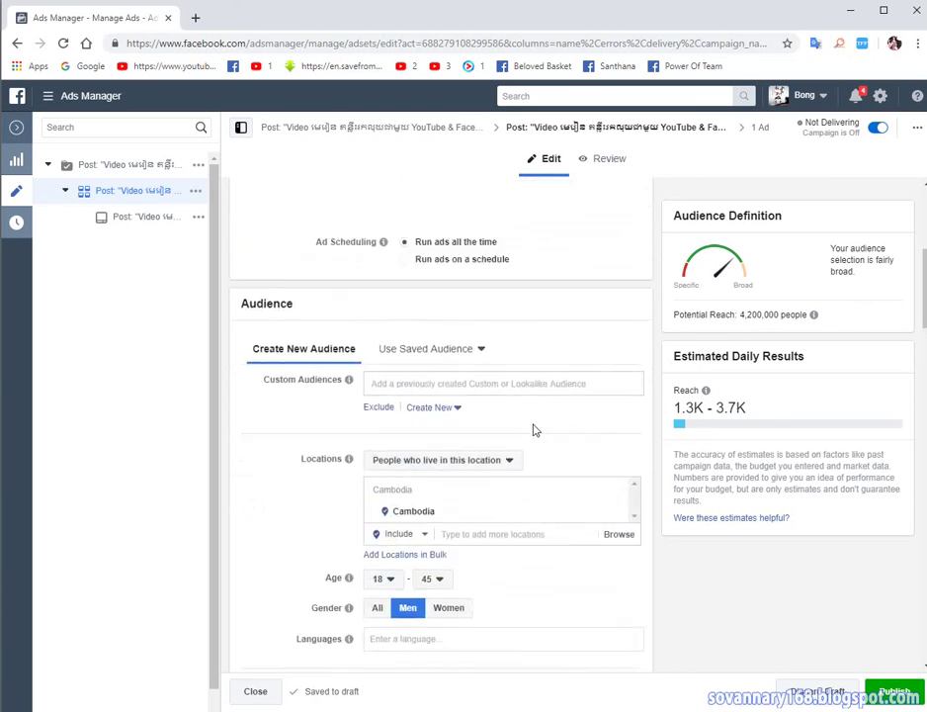
- Open a new browser tab alongside the ad set editor
{"action": "left_click", "coordinate": [196, 19]}
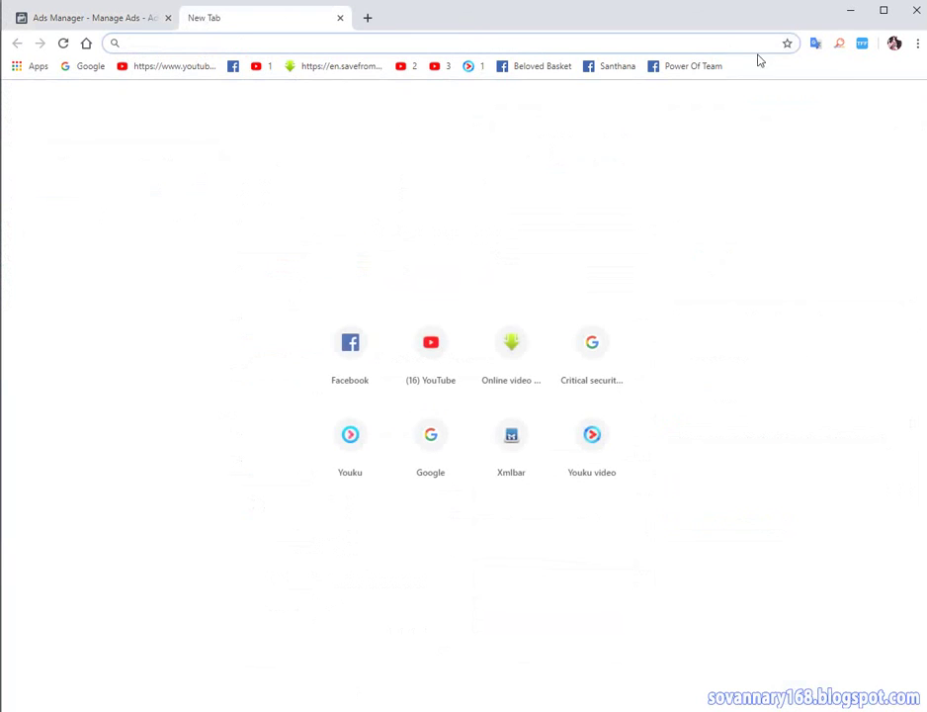